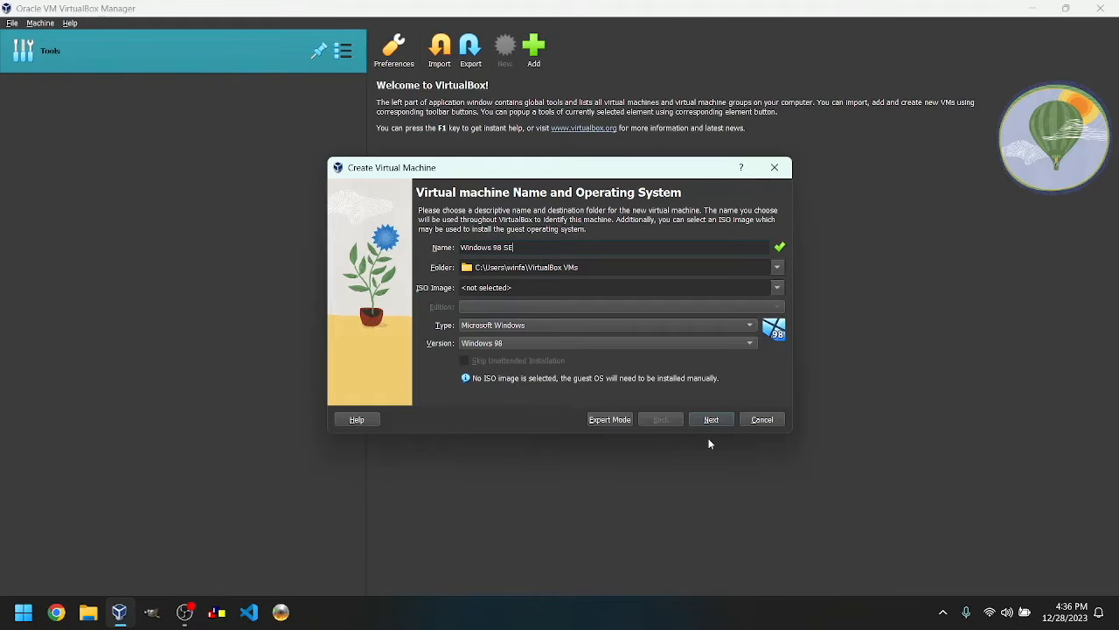
# Create the Windows 98 SE virtual machine with 128 MB of base memory, 1 CPU and a new 2.00 GB virtual hard disk.
pyautogui.click(719, 421)
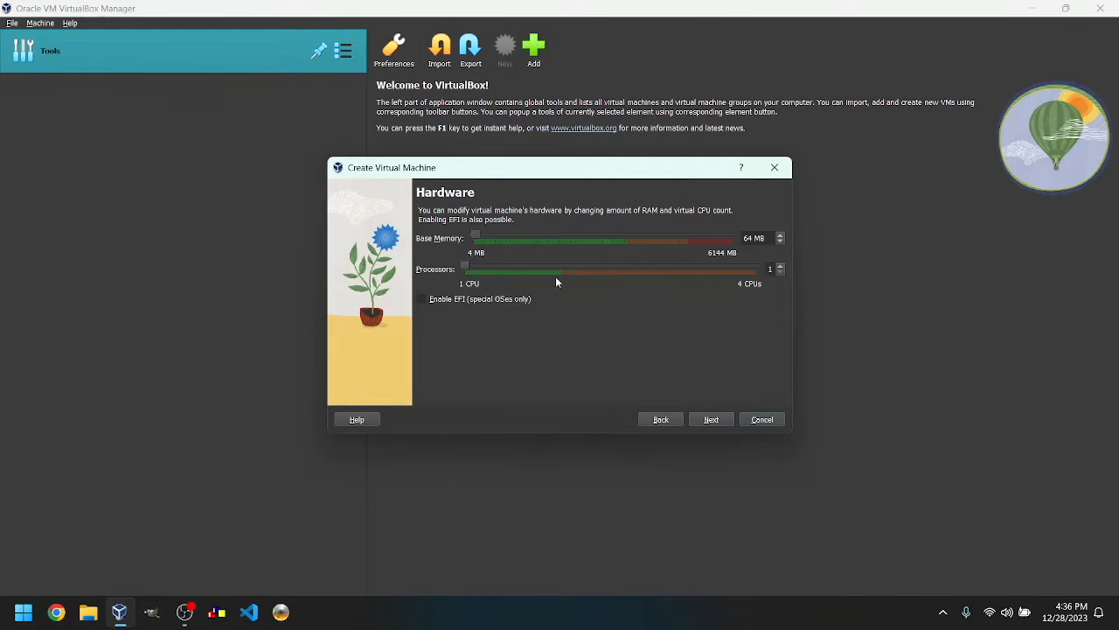
pyautogui.moveTo(475, 239); pyautogui.dragTo(479, 240)
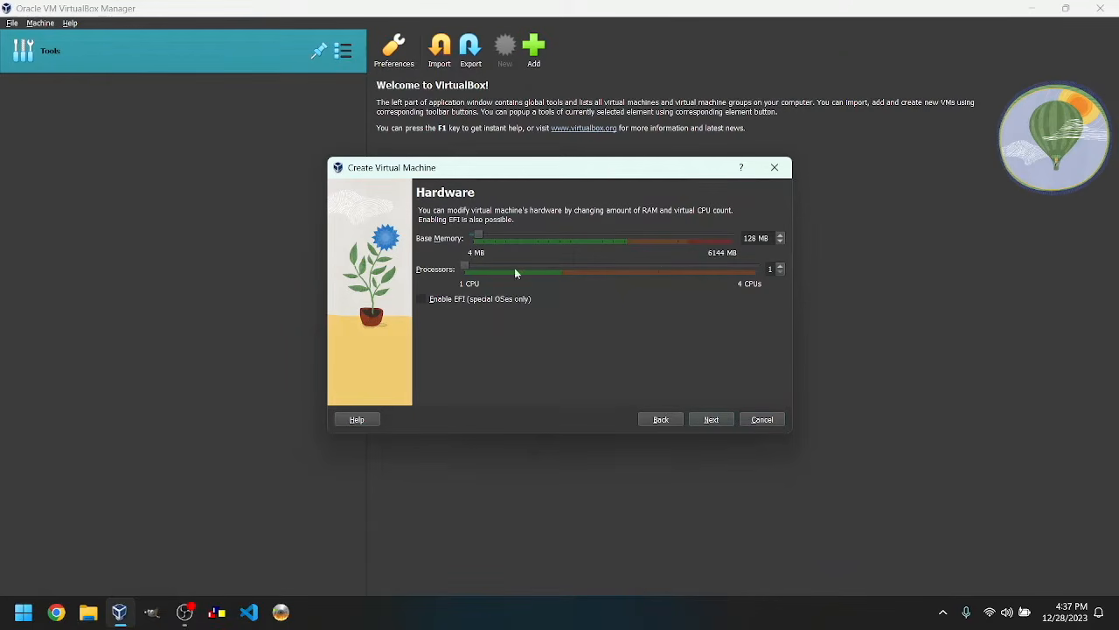
pyautogui.click(713, 421)
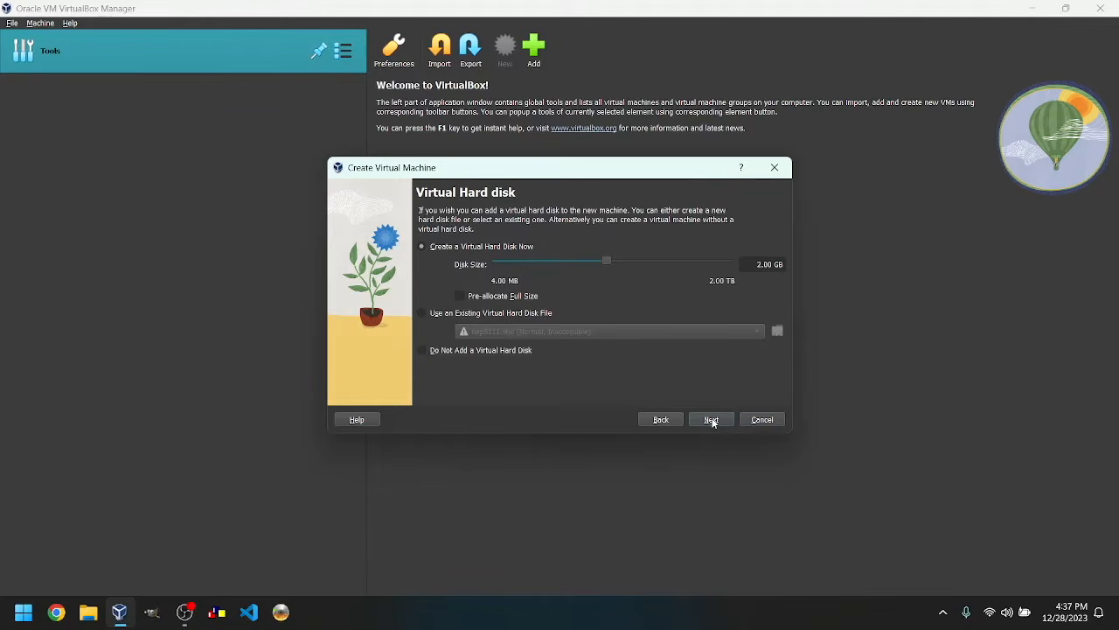
pyautogui.click(712, 422)
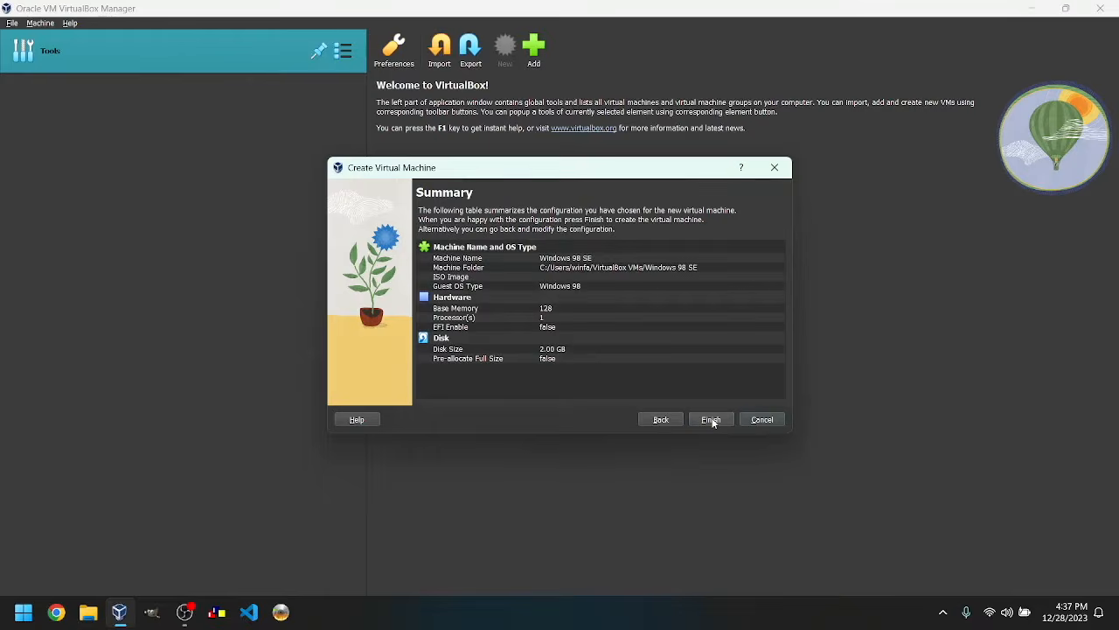
pyautogui.click(712, 421)
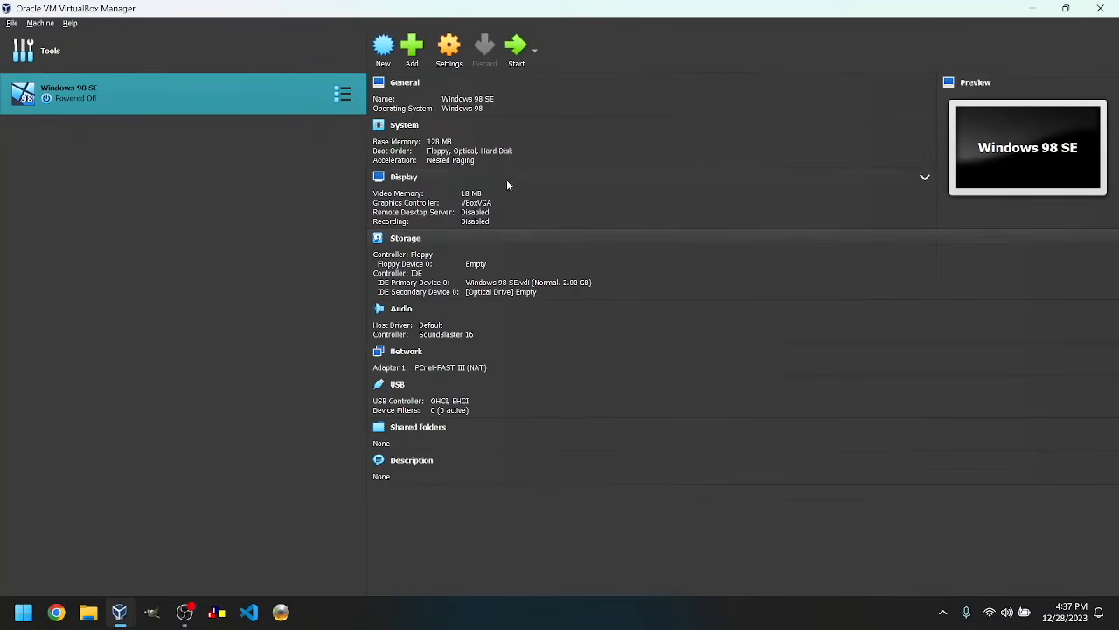
# Disable nested paging in the Windows 98 SE machine's system acceleration settings.
pyautogui.click(440, 50)
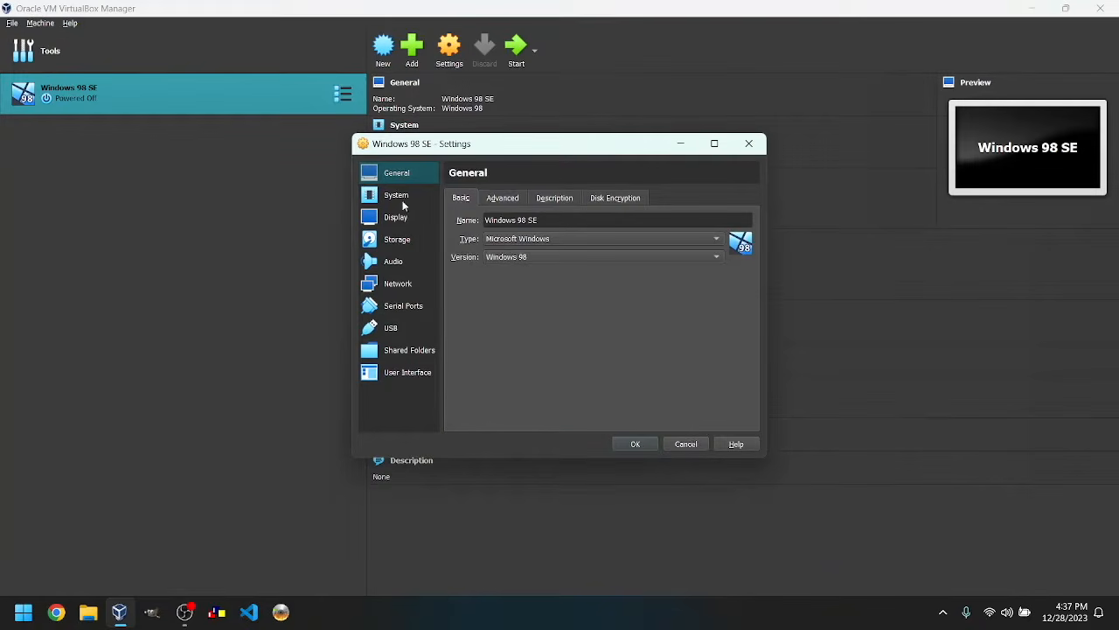
pyautogui.click(419, 205)
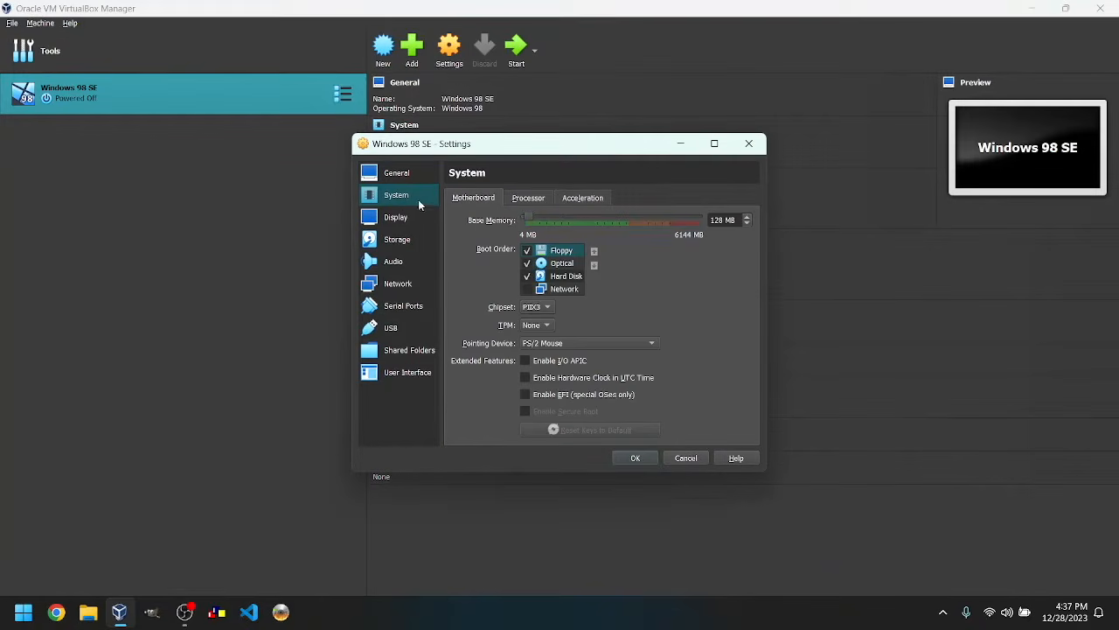
pyautogui.click(586, 198)
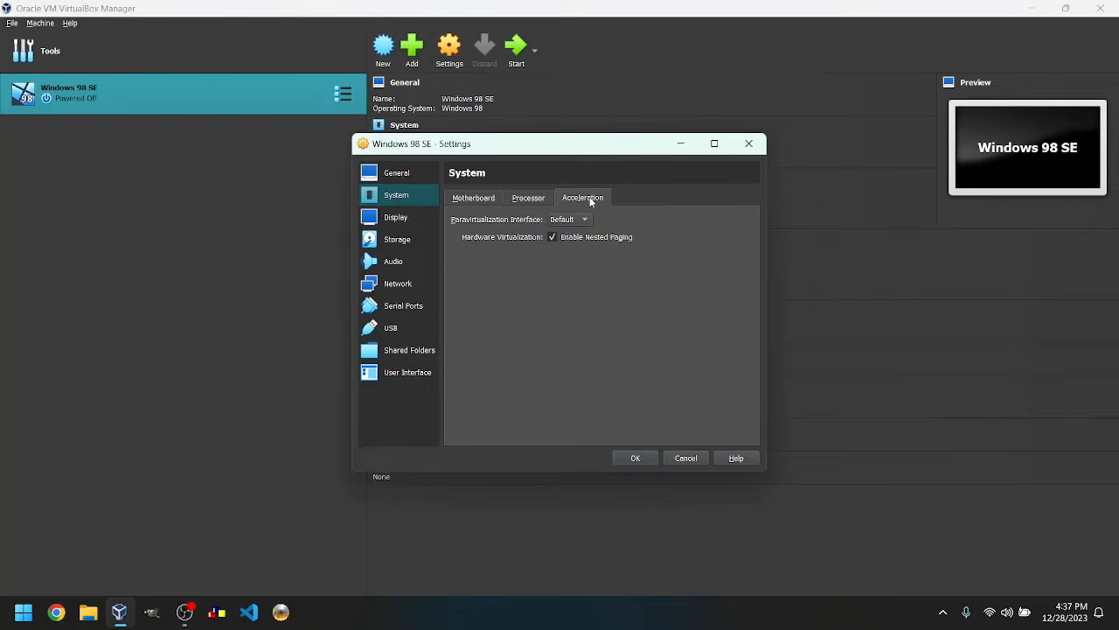
pyautogui.click(553, 237)
# Attach Windows 98 Boot Disk.img from the ISOs\Misc folder to the machine's empty floppy drive.
pyautogui.click(394, 245)
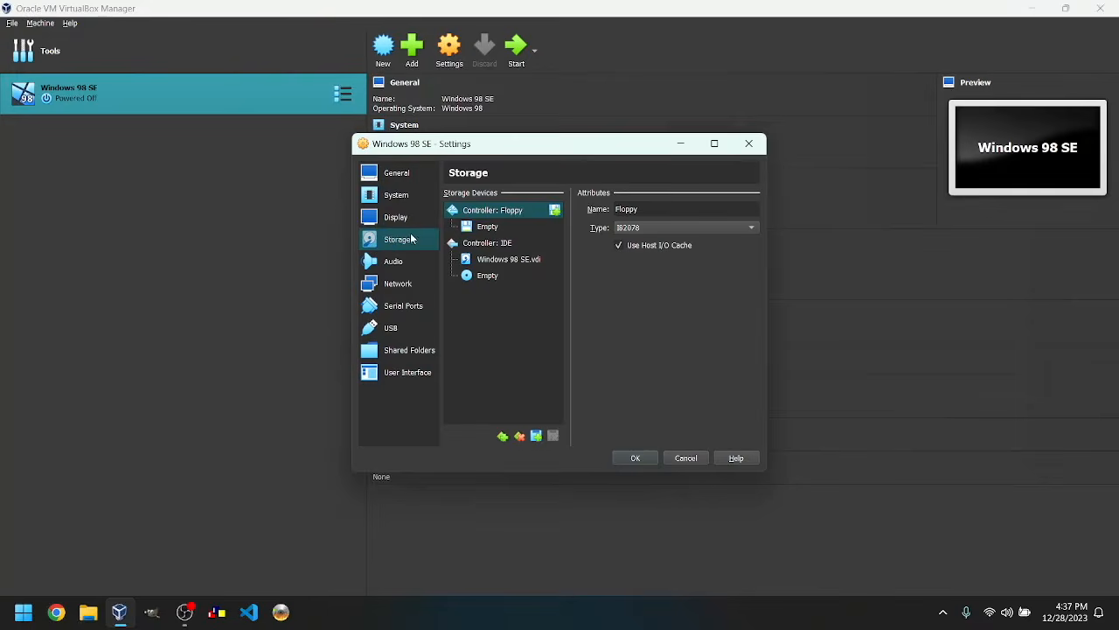
pyautogui.click(477, 228)
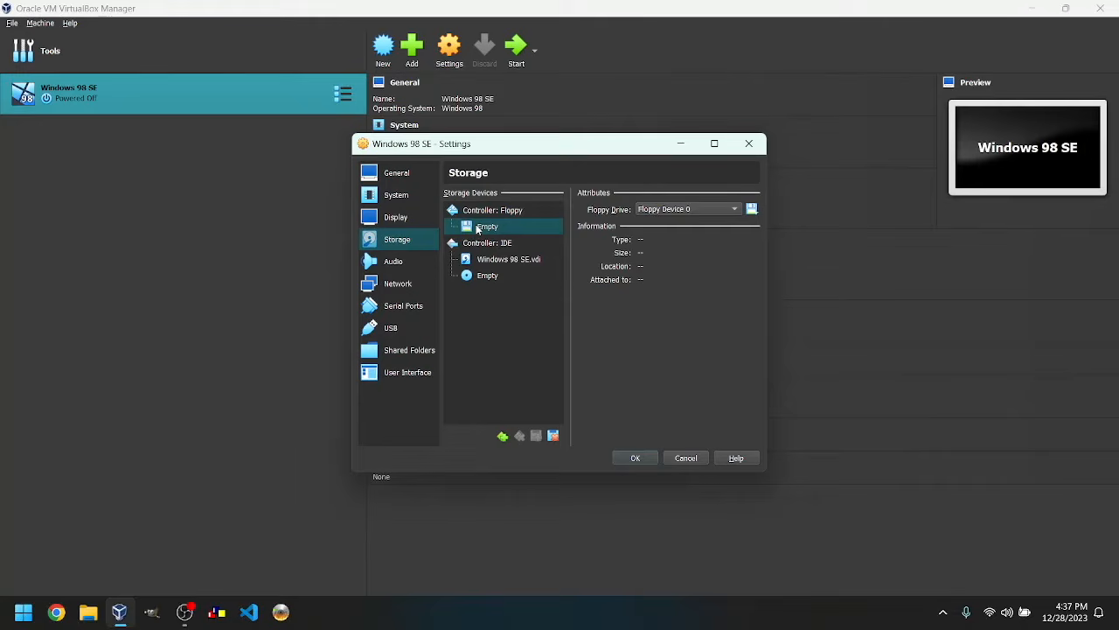
pyautogui.click(752, 210)
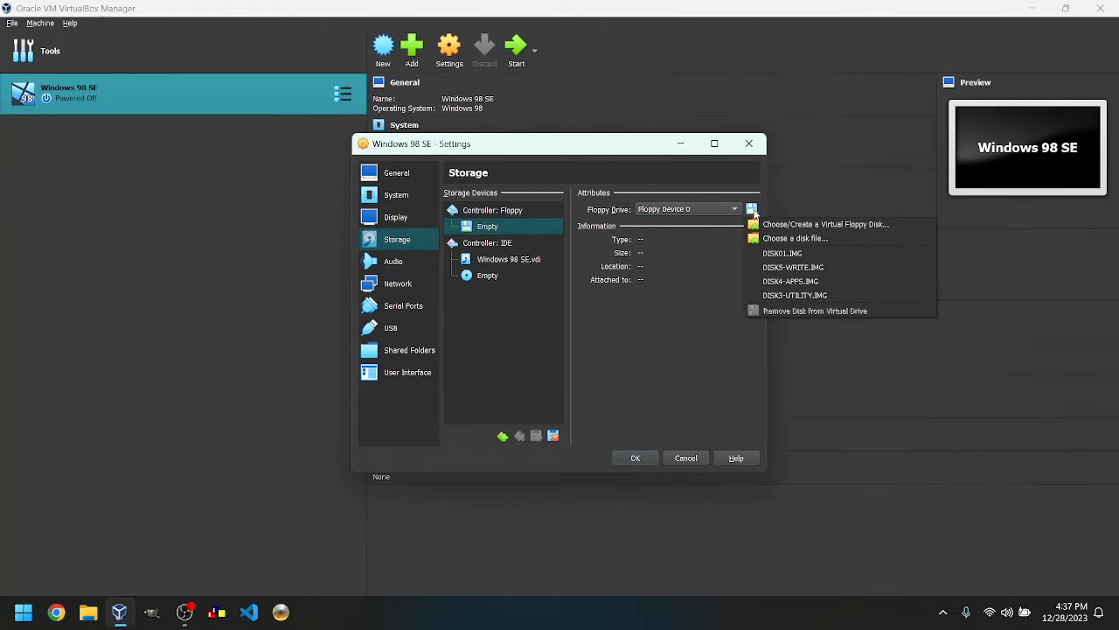
pyautogui.click(754, 236)
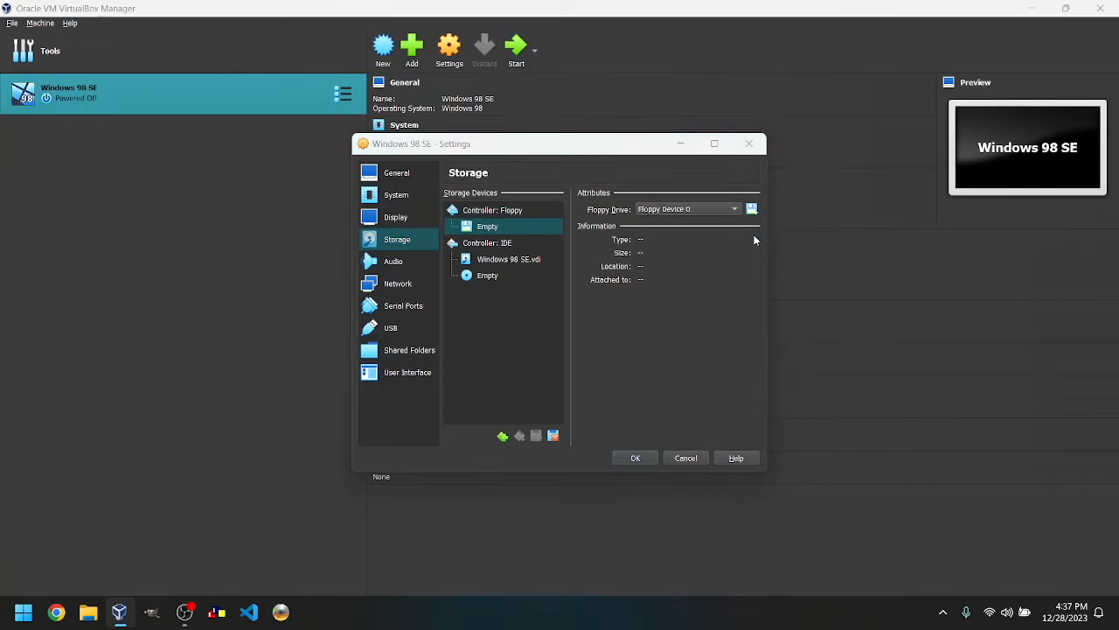
pyautogui.doubleClick(507, 316)
pyautogui.doubleClick(512, 269)
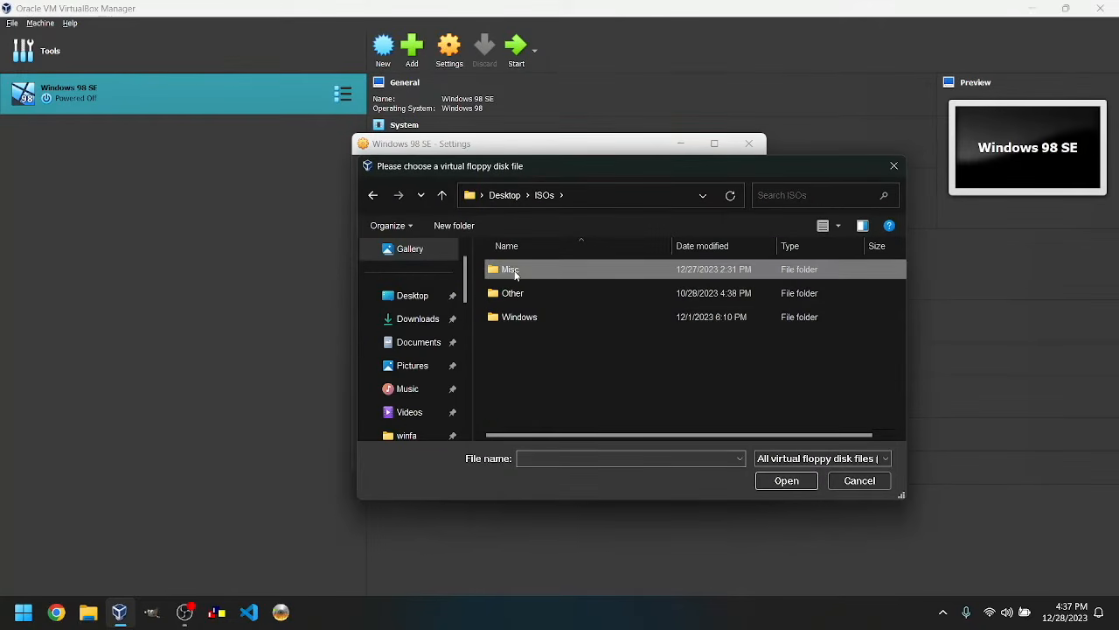
pyautogui.scroll(-1, 565, 369)
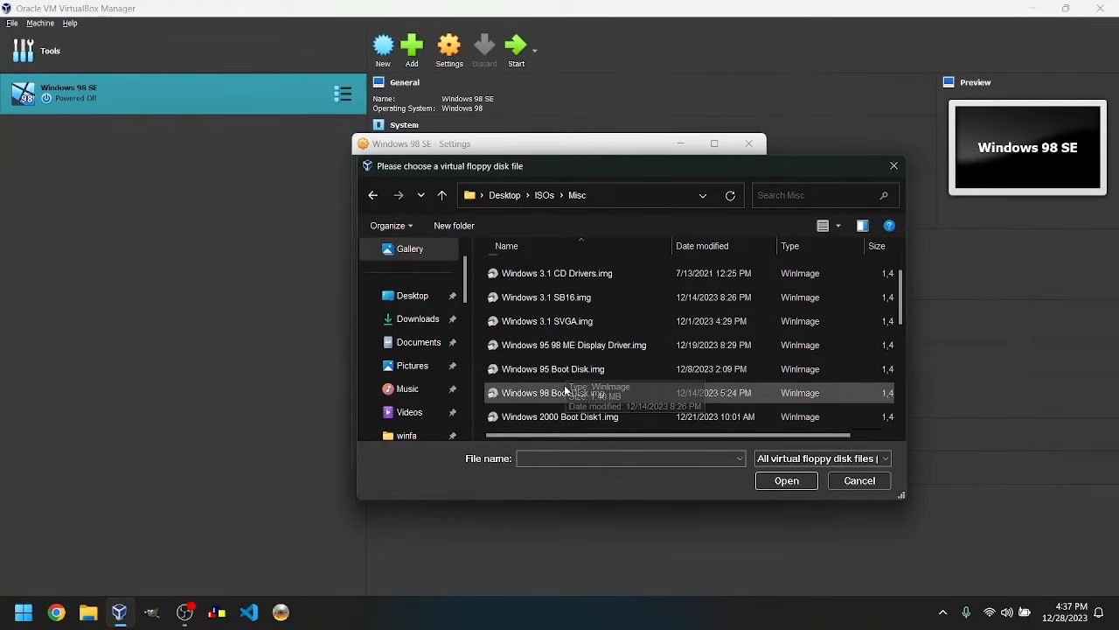
pyautogui.doubleClick(566, 390)
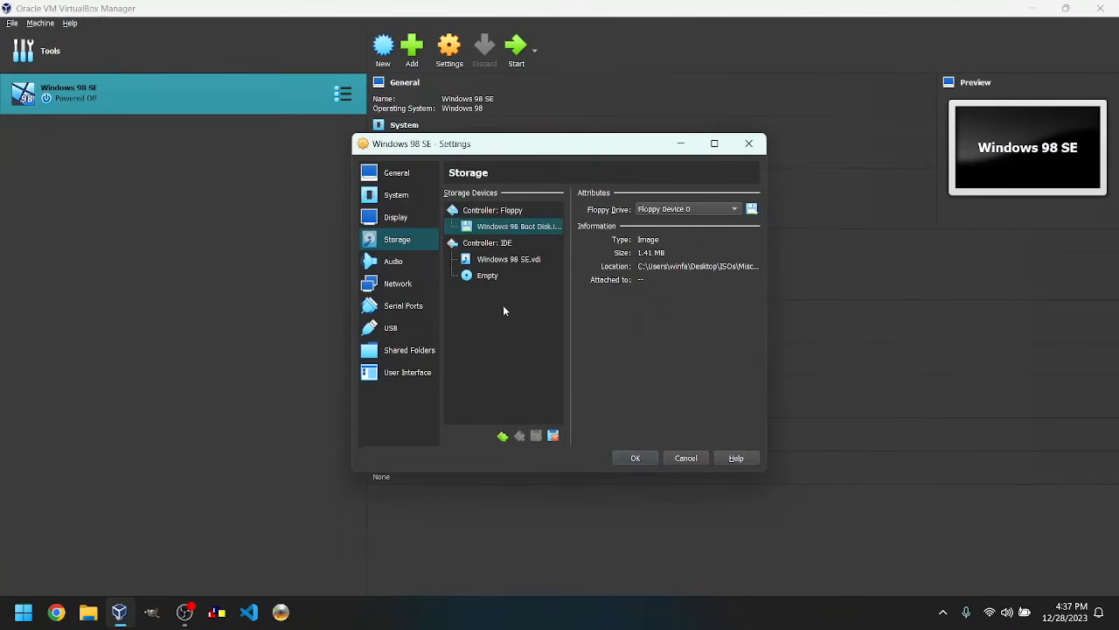
# Attach Windows 98 Second Edition.iso to the empty IDE optical drive and save the machine settings.
pyautogui.click(484, 278)
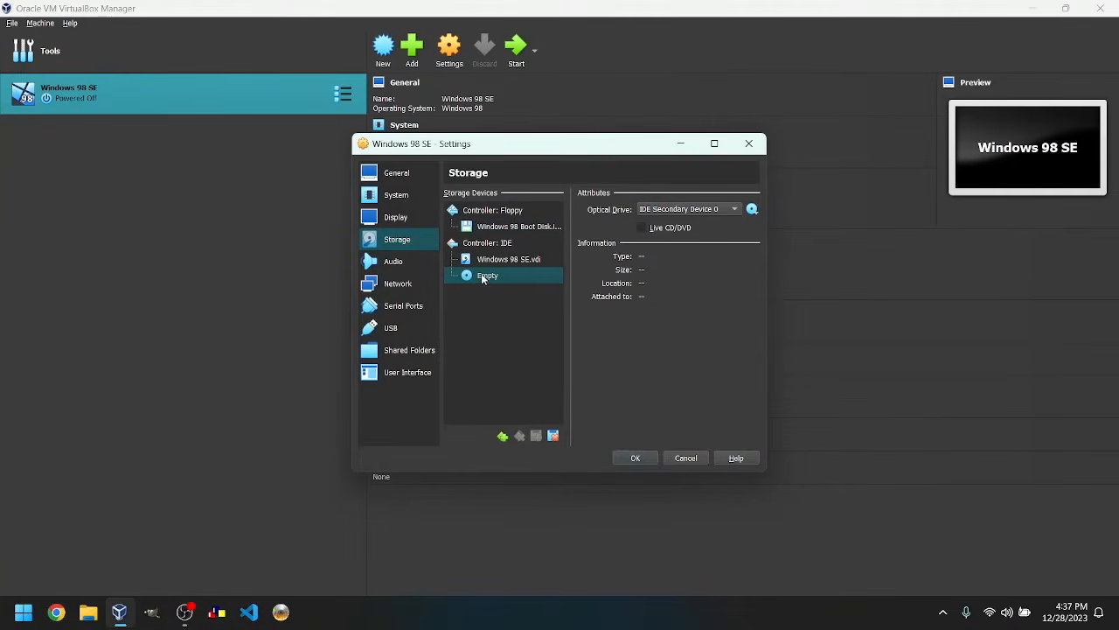
pyautogui.click(751, 212)
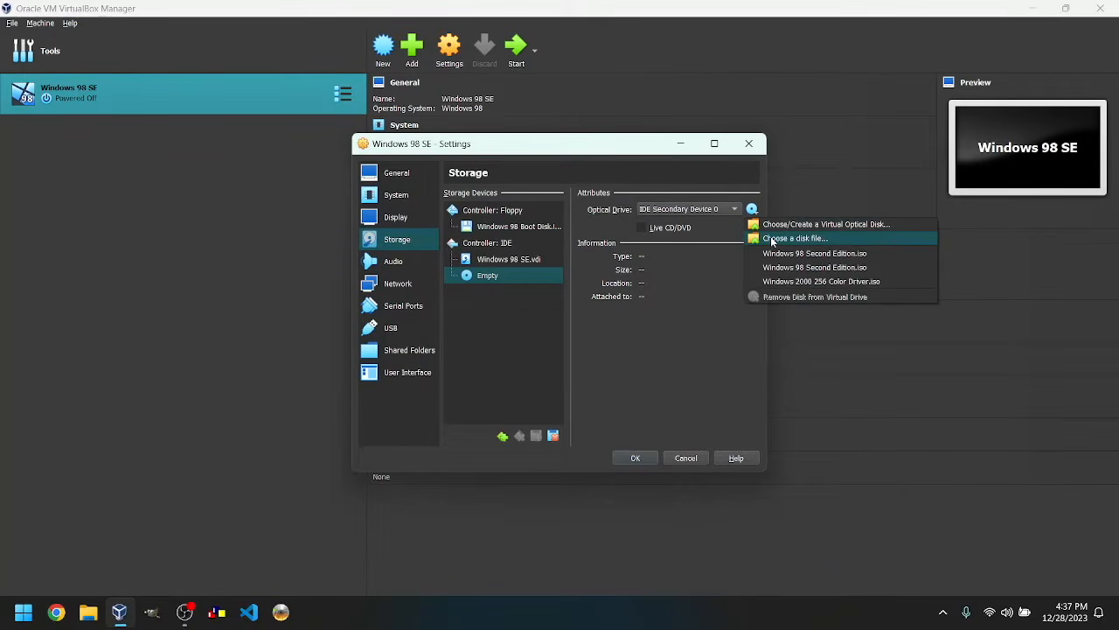
pyautogui.click(771, 237)
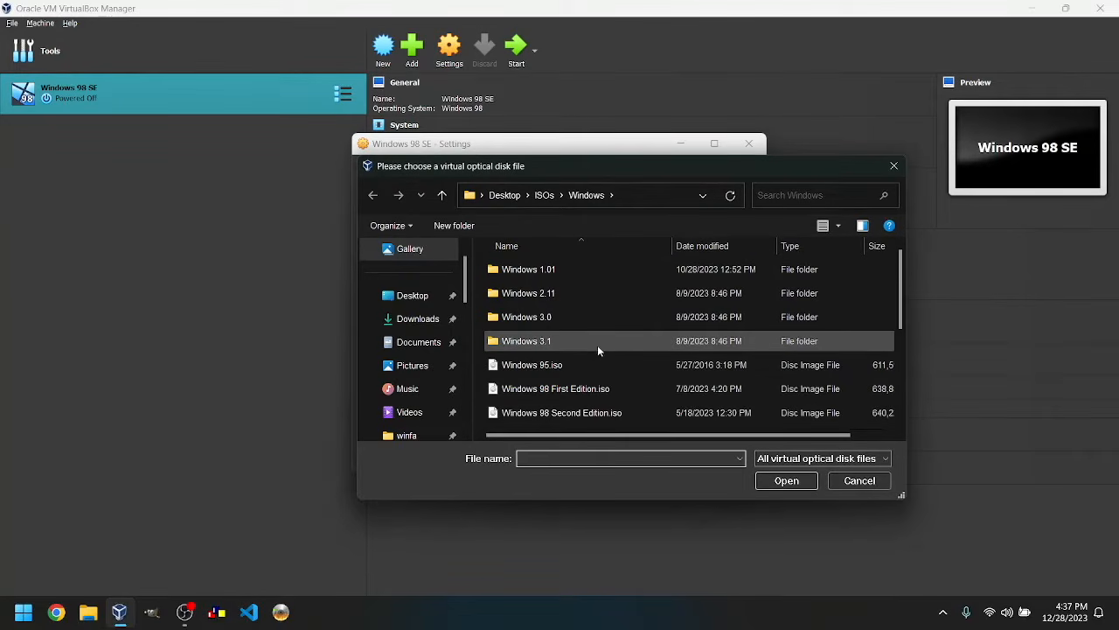
pyautogui.scroll(-2, 595, 348)
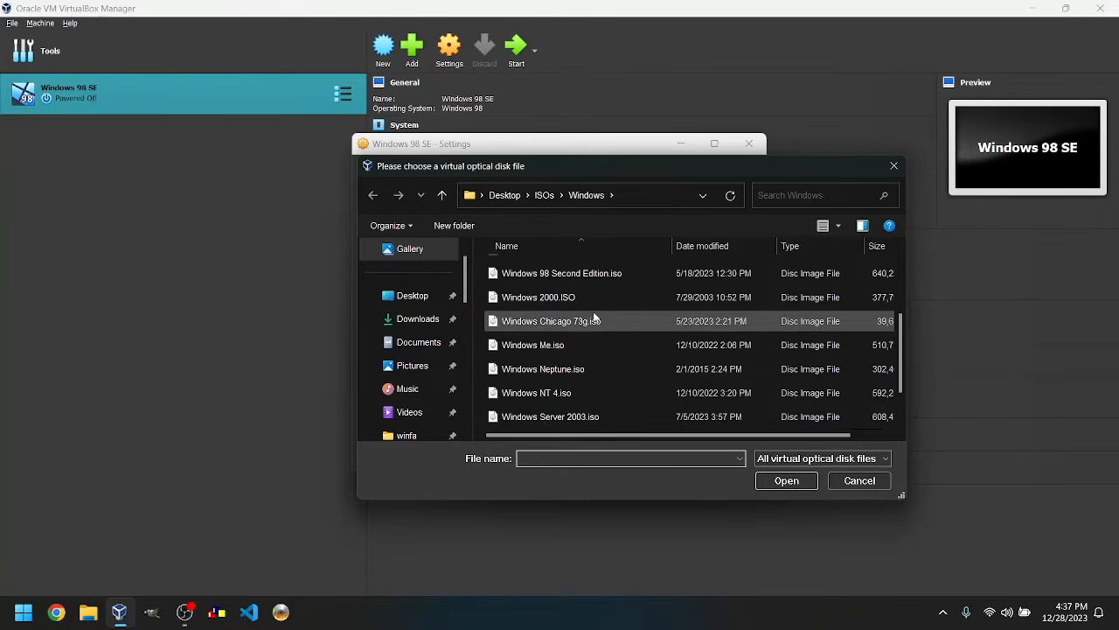
pyautogui.doubleClick(592, 274)
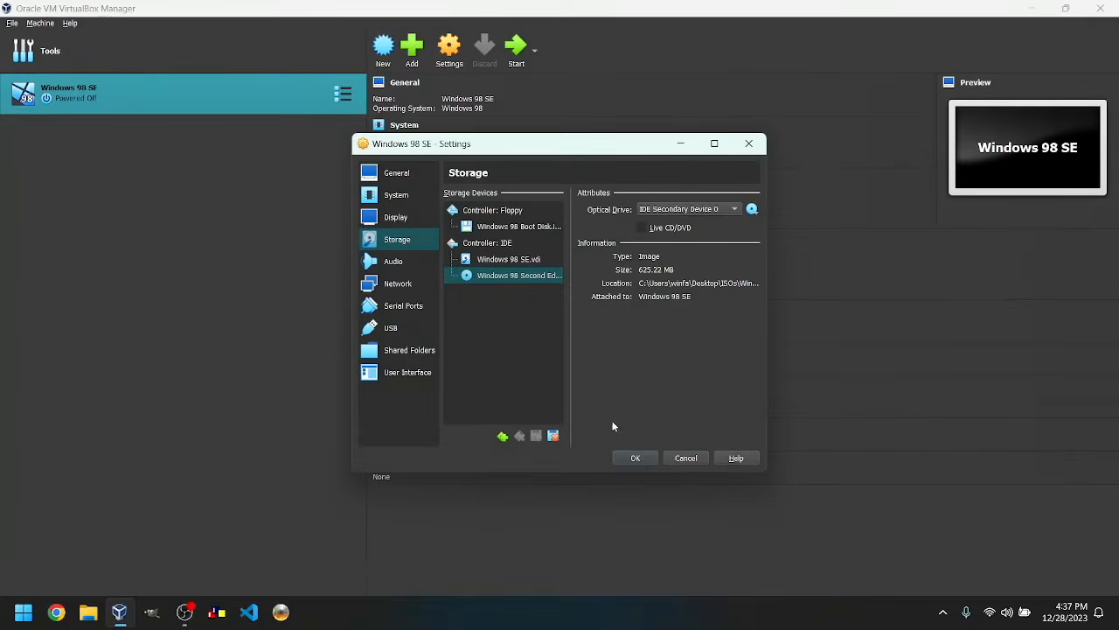
pyautogui.click(627, 459)
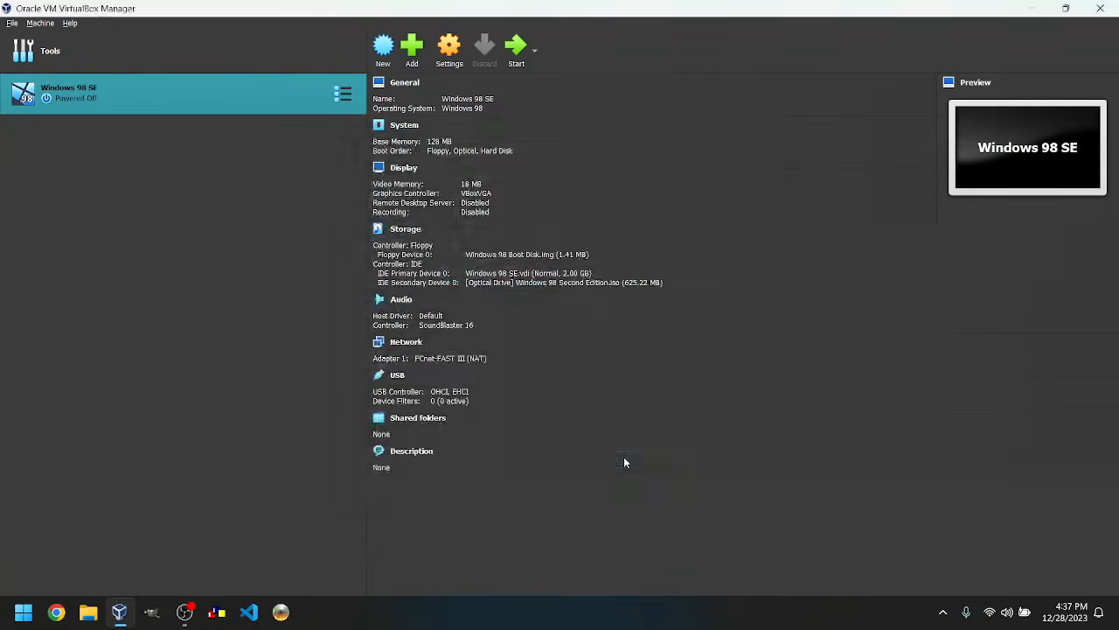
# Start the Windows 98 SE virtual machine and boot it with CD-ROM support.
pyautogui.click(516, 56)
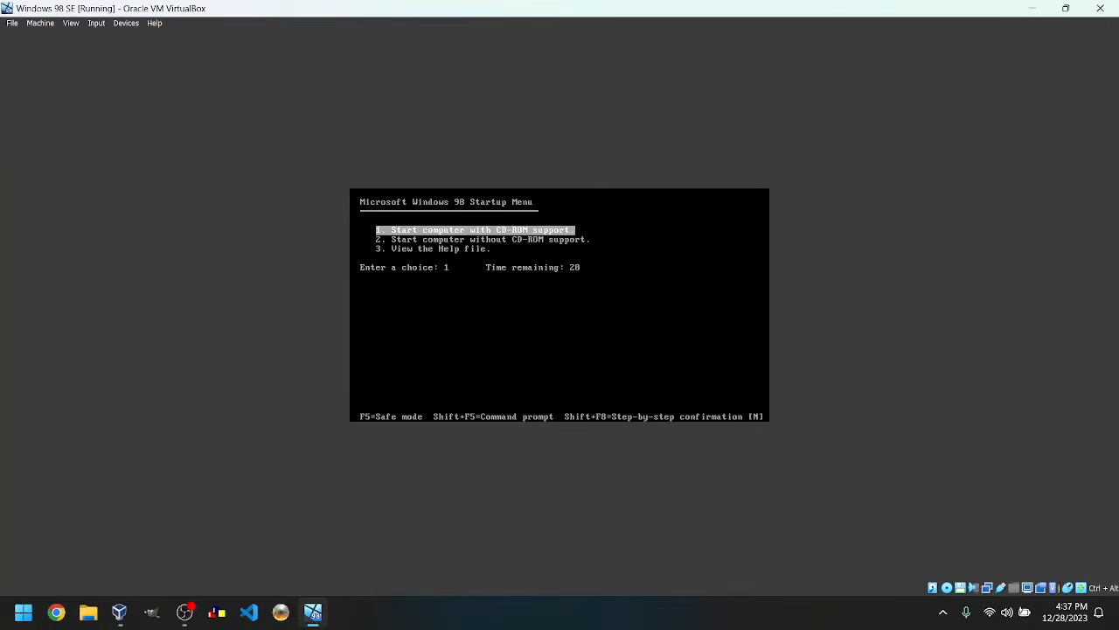
pyautogui.press('Down')
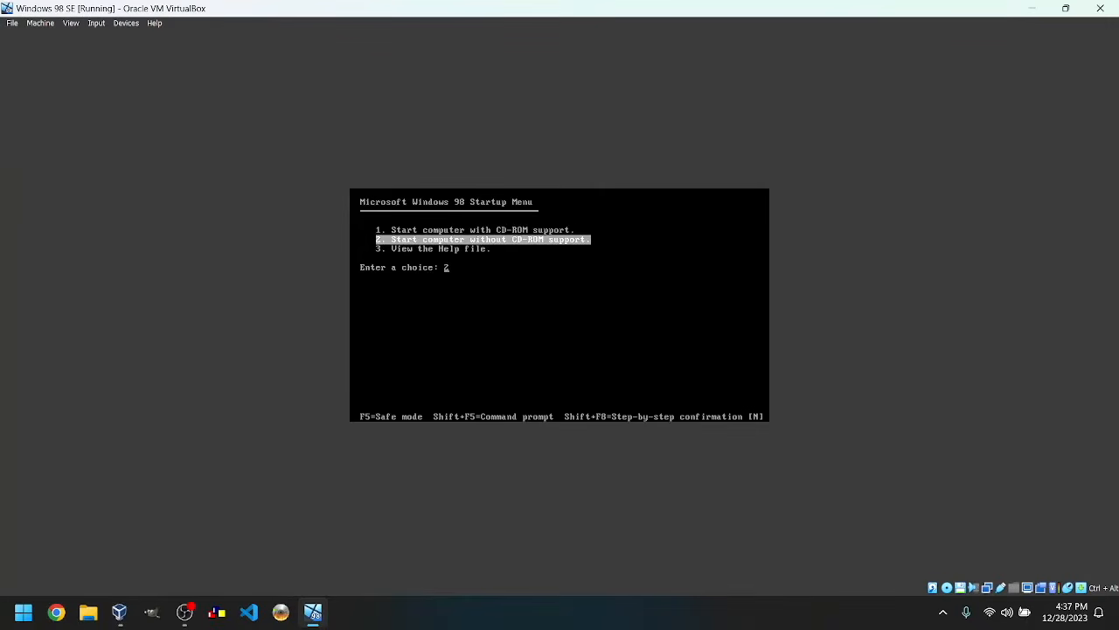
pyautogui.press('Up')
pyautogui.press('Return')
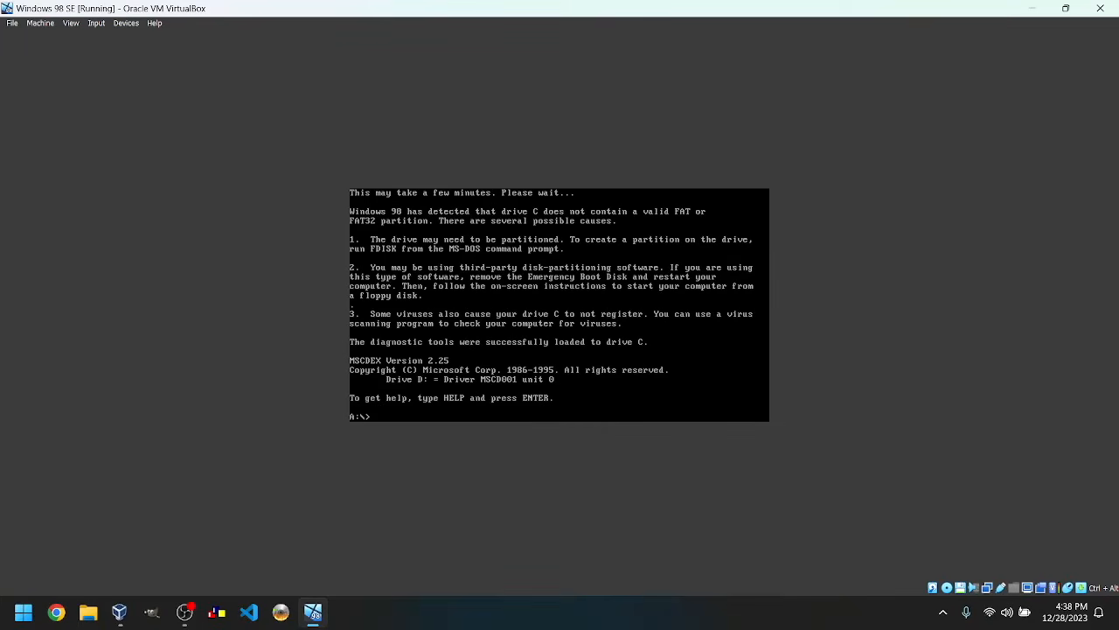
# Run fdisk with large disk support, create an active primary DOS partition at the maximum available size, and exit FDISK.
pyautogui.write('fdisk')
pyautogui.press('Return')
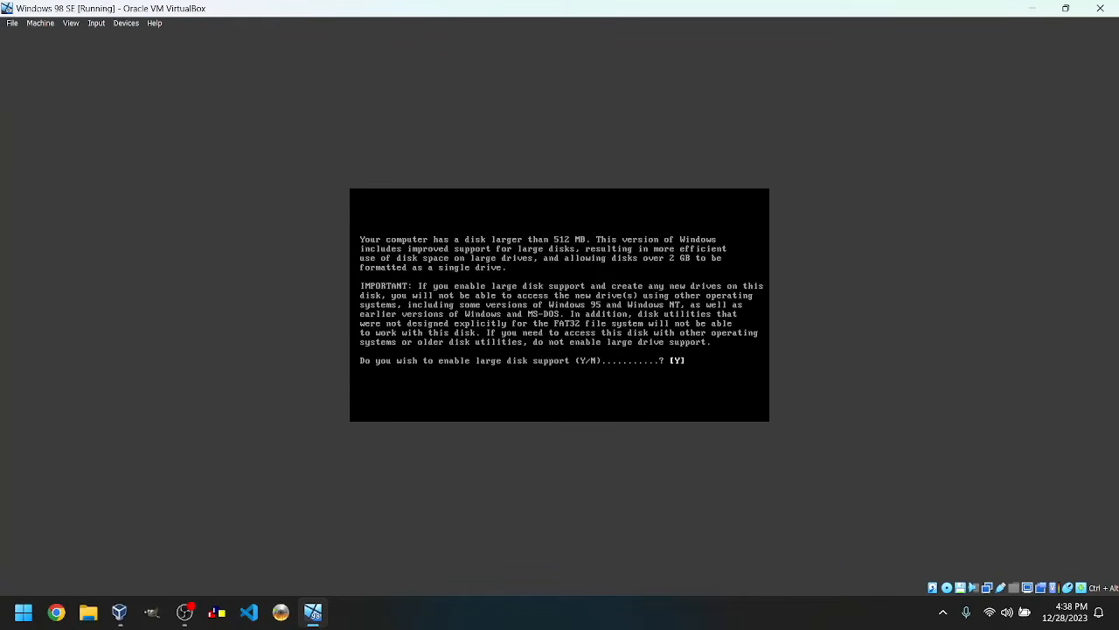
pyautogui.press('Return')
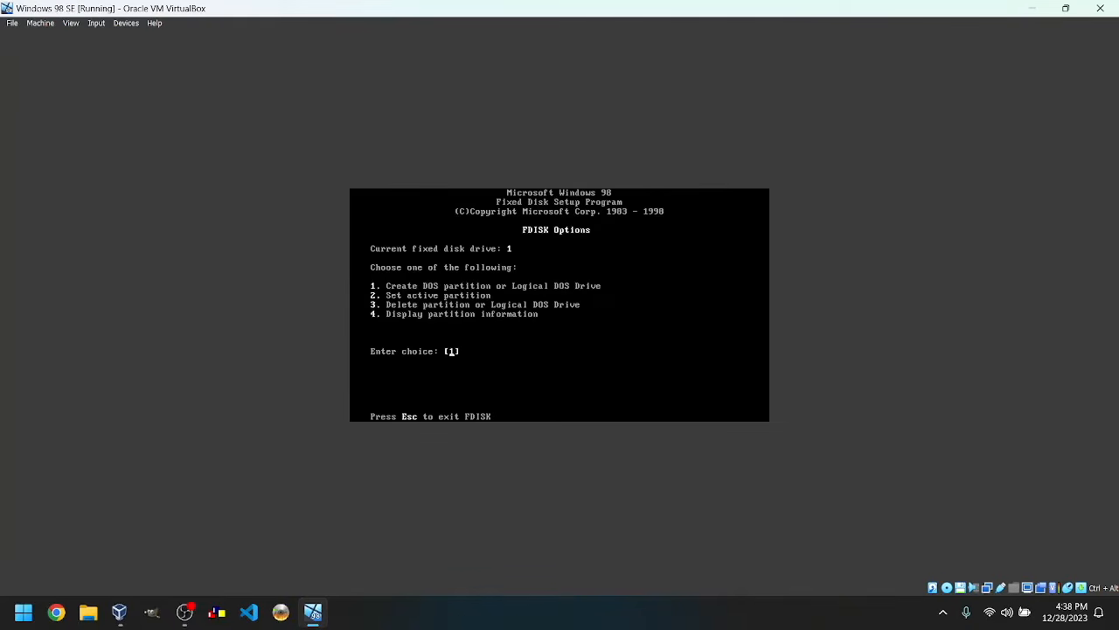
pyautogui.press('Return')
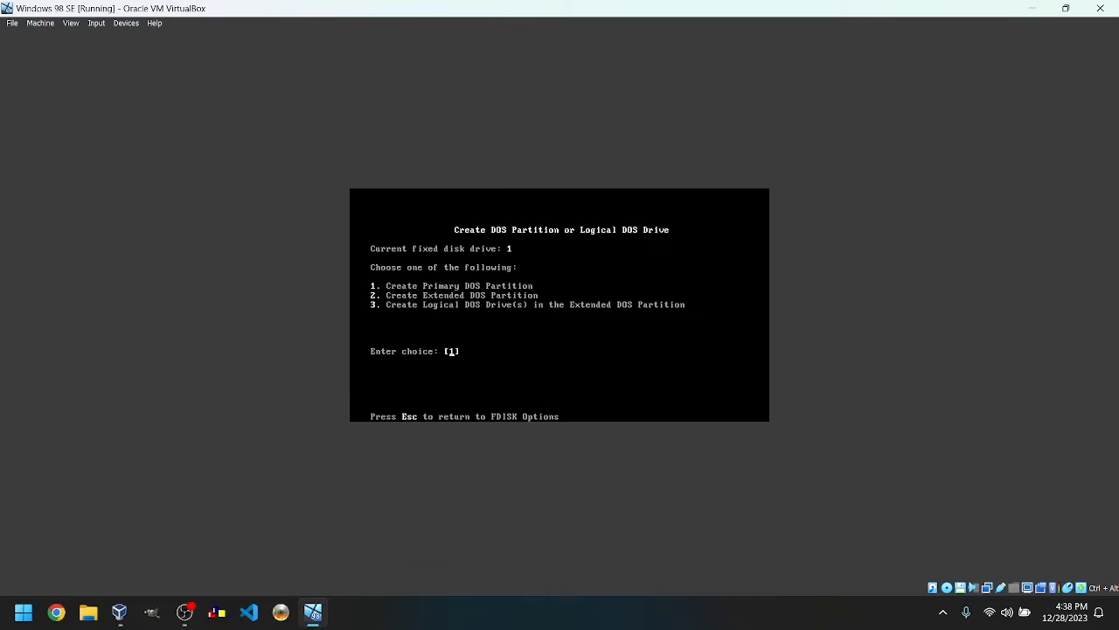
pyautogui.press('Return')
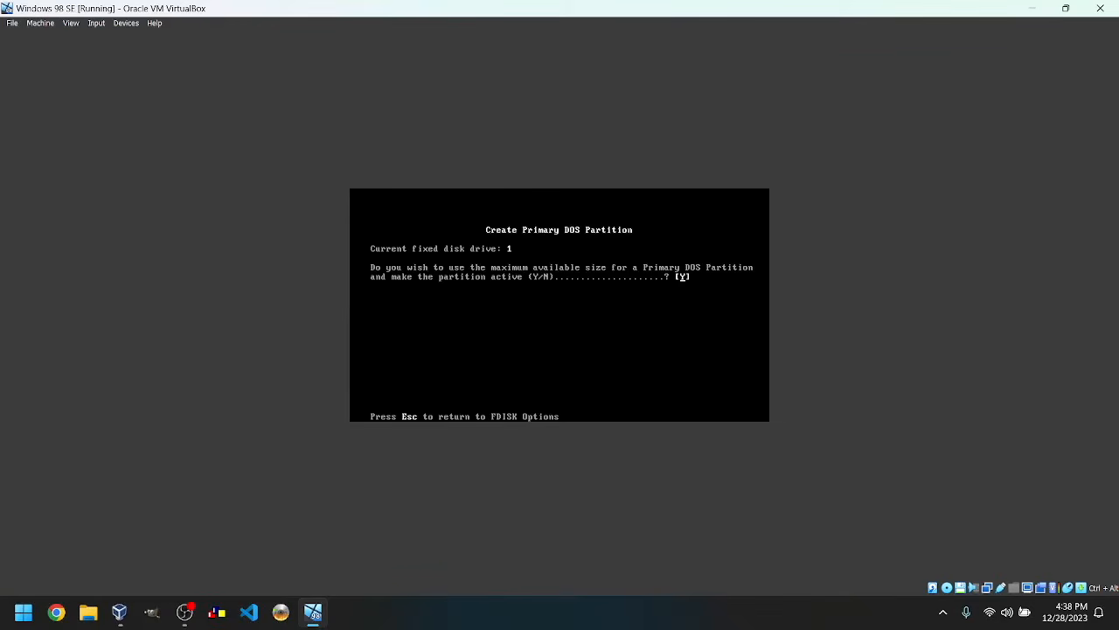
pyautogui.press('Return')
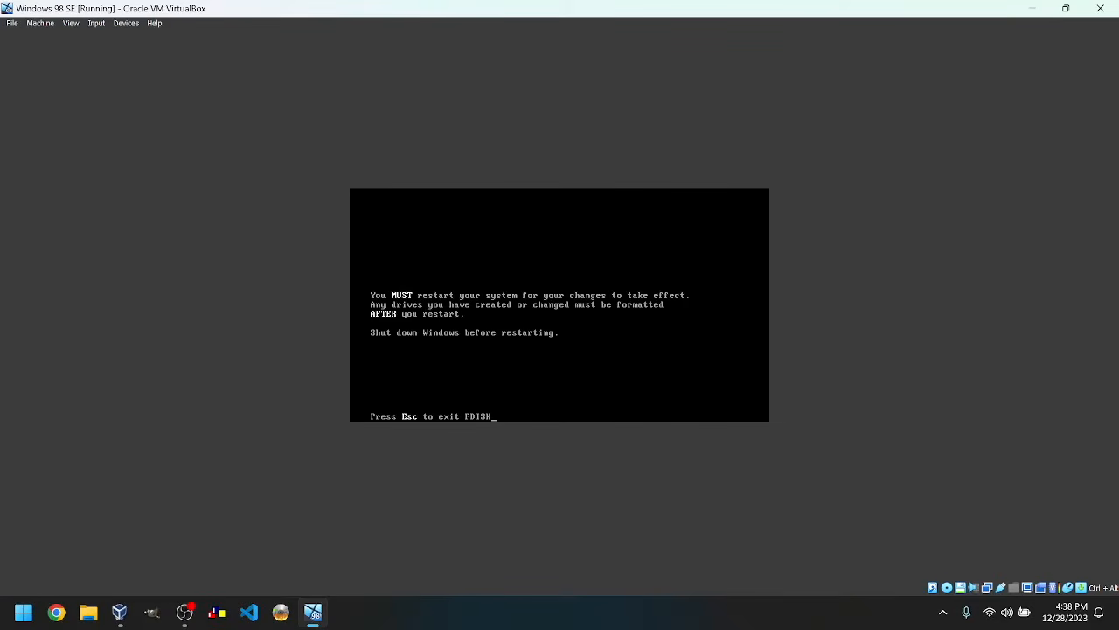
pyautogui.press('Escape')
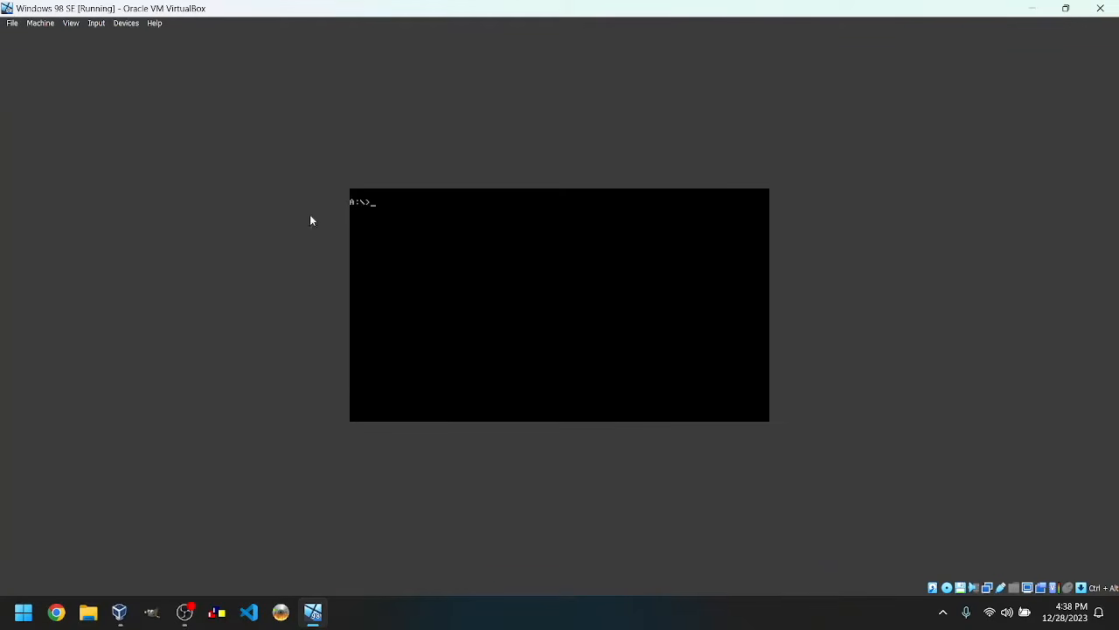
# Reset the virtual machine and boot it again with CD-ROM support.
pyautogui.click(41, 22)
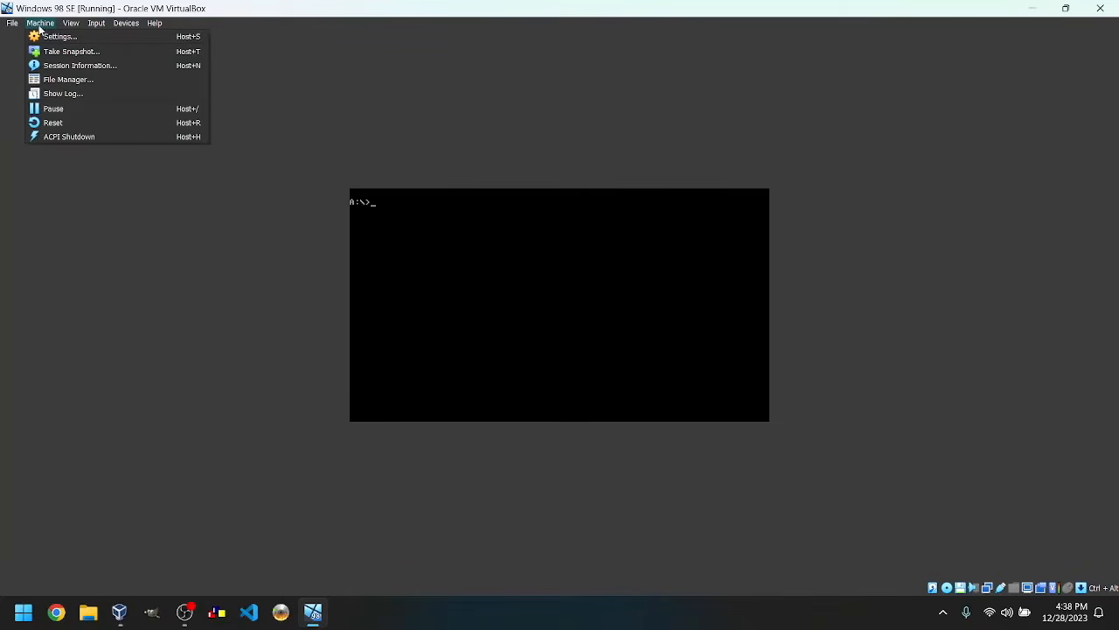
pyautogui.click(58, 121)
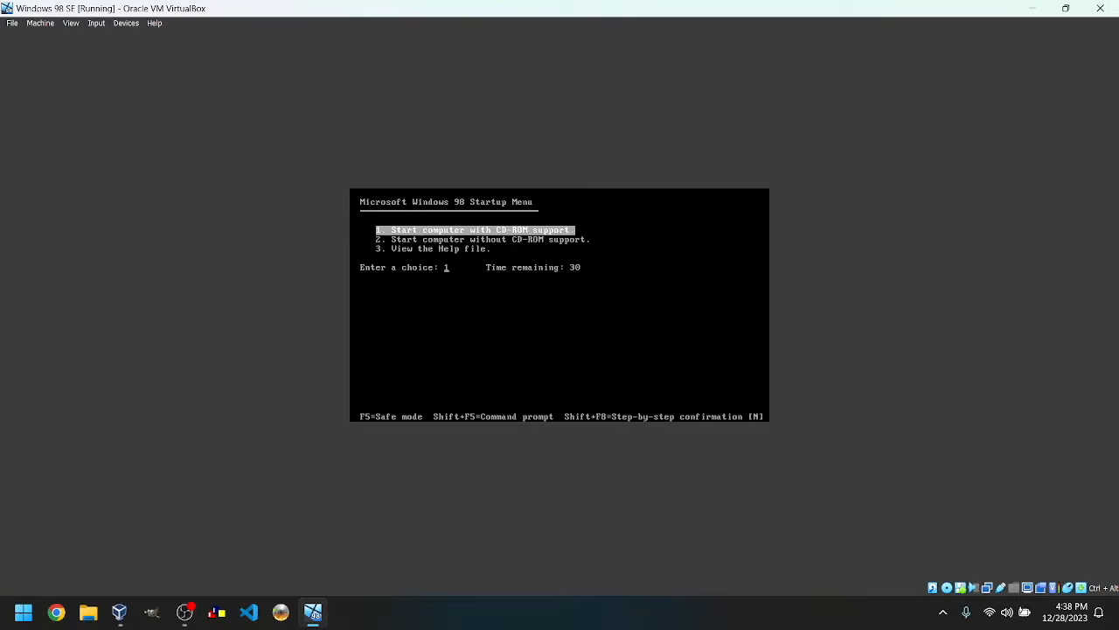
pyautogui.press('Return')
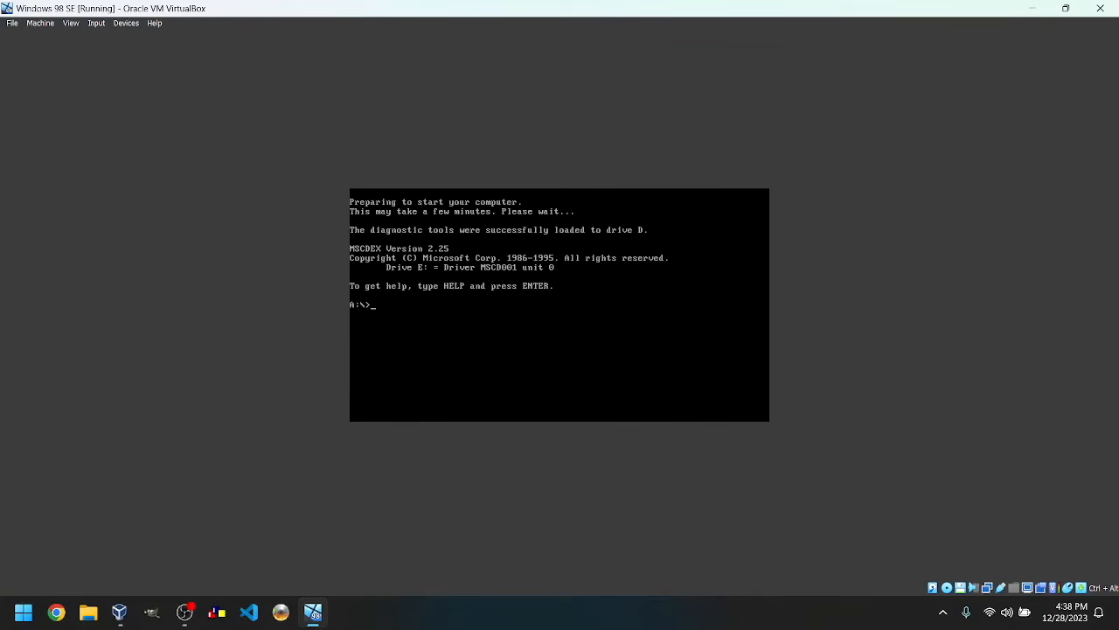
# Format drive C: from the A: prompt, confirming the data loss and leaving the volume label empty.
pyautogui.write('format C:')
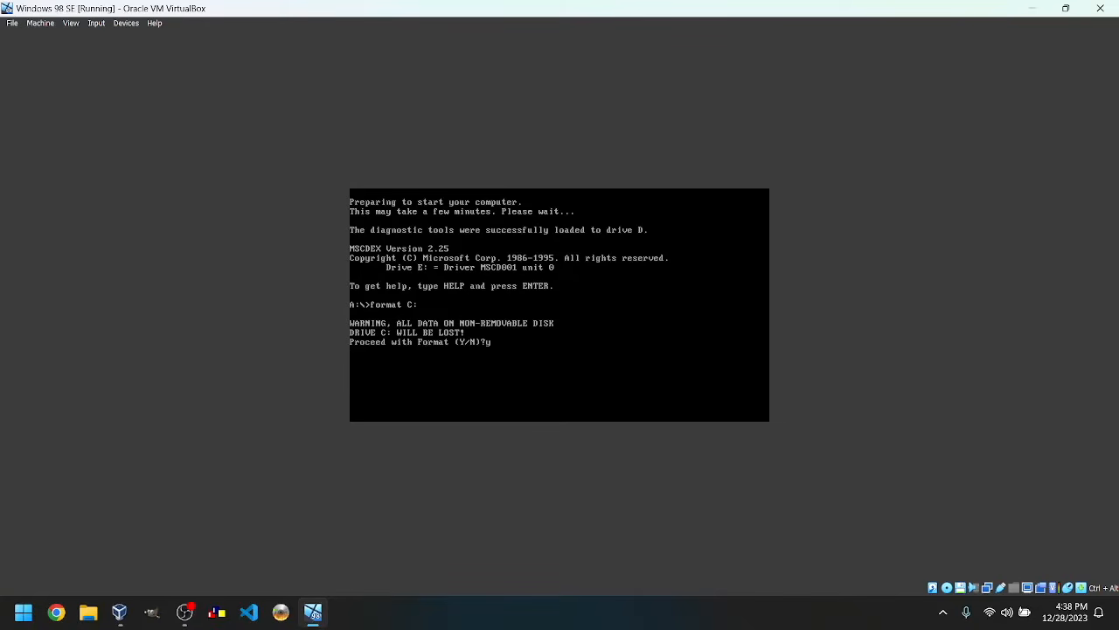
pyautogui.press('Return')
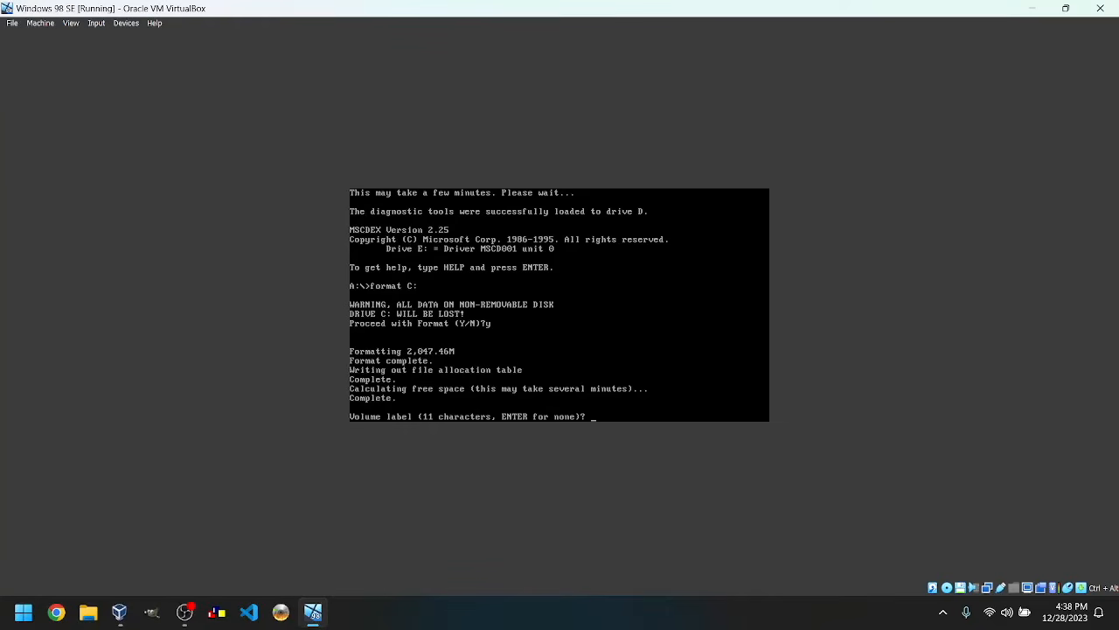
pyautogui.press('Return')
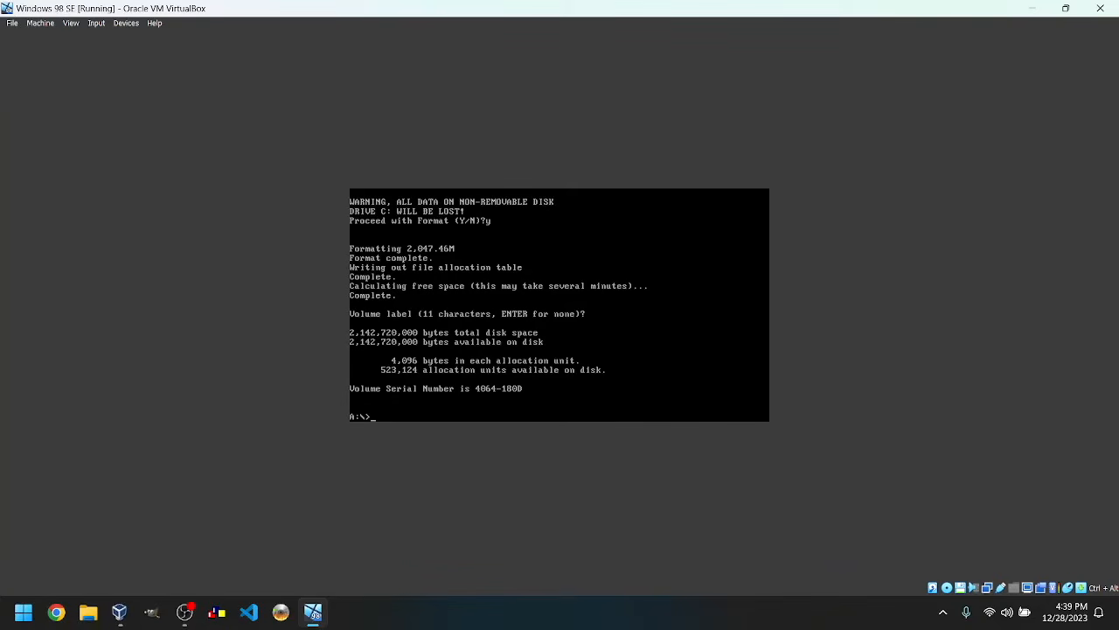
# Run setup from drive E:, let it perform the routine system check, and exit ScanDisk.
pyautogui.write('E:')
pyautogui.press('Return')
pyautogui.write('setup')
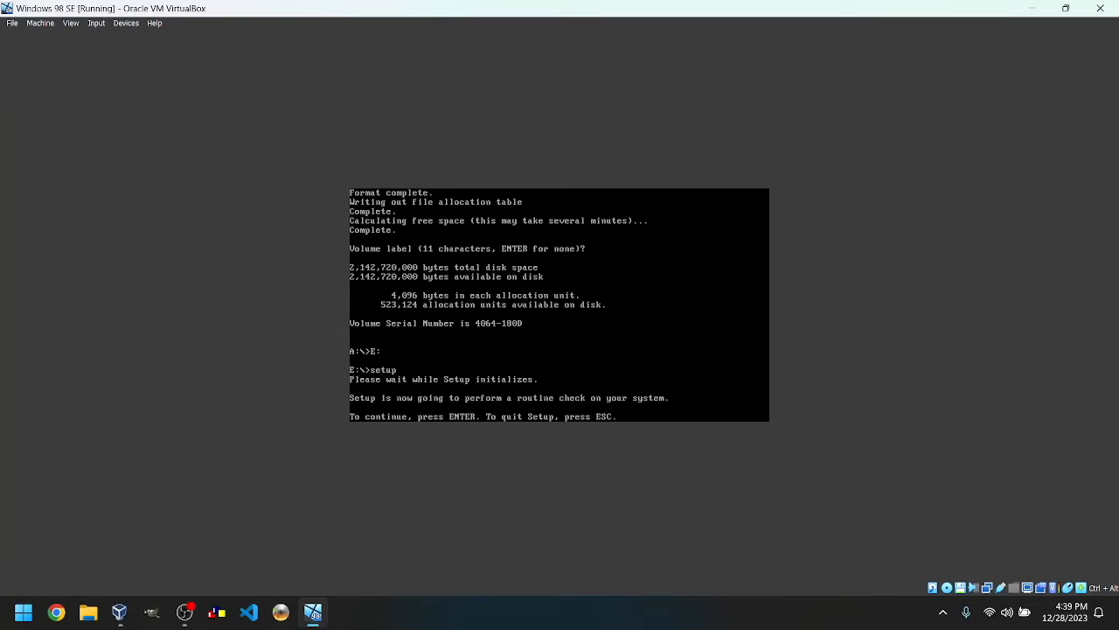
pyautogui.press('Return')
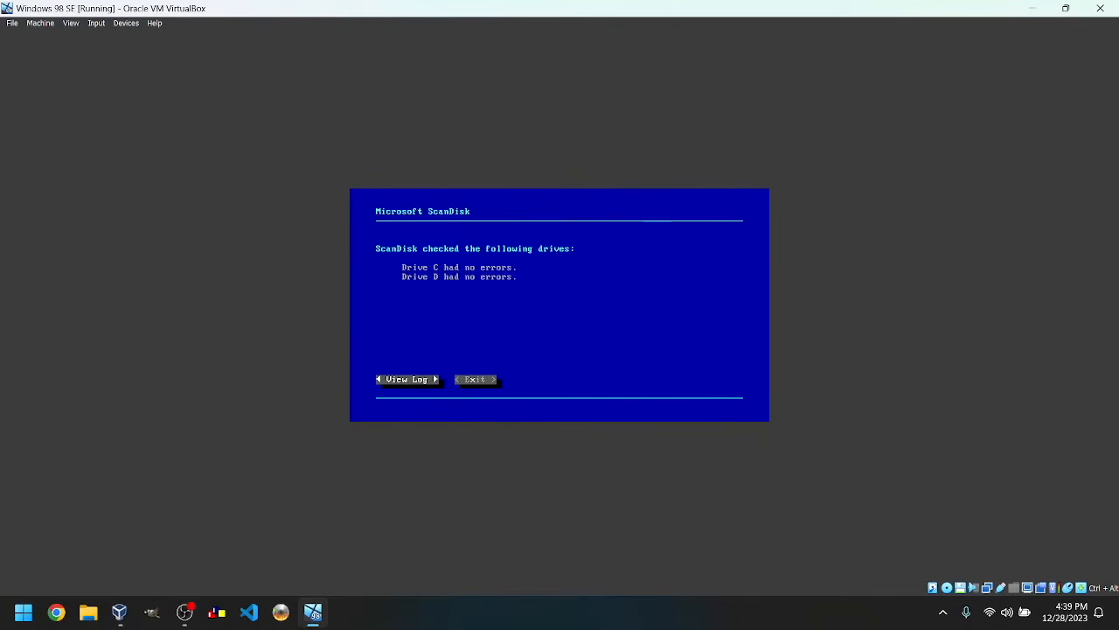
pyautogui.press('Tab')
pyautogui.press('Return')
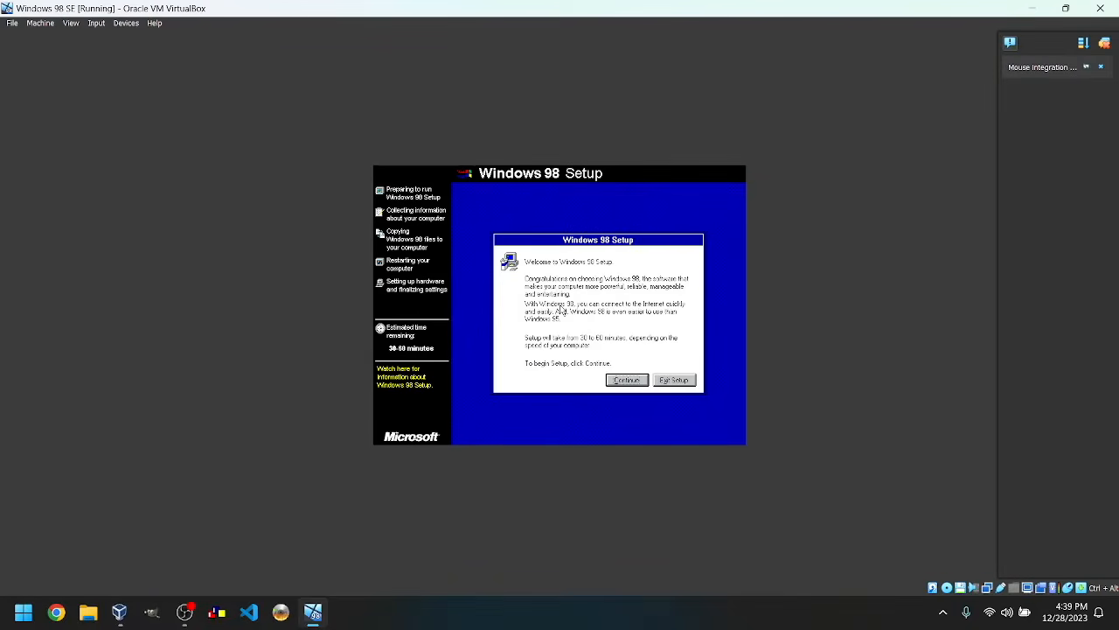
# Dismiss the virtual machine's mouse integration notification and continue past the Windows 98 Setup welcome message.
pyautogui.hotkey('ctrl', 'alt')
pyautogui.click(1104, 44)
pyautogui.click(587, 334)
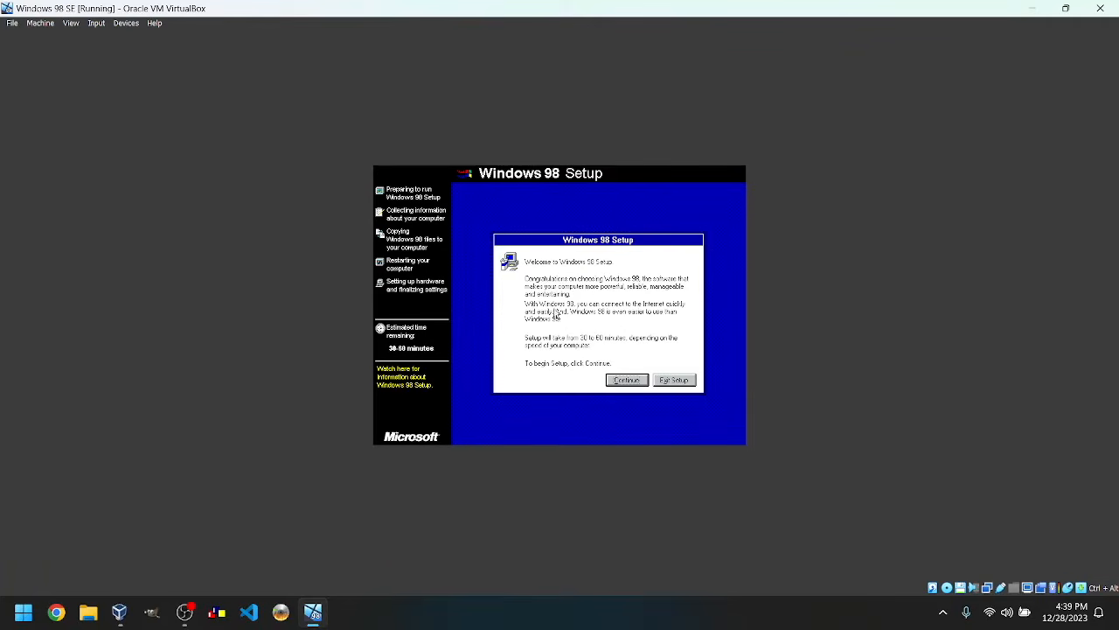
pyautogui.click(636, 384)
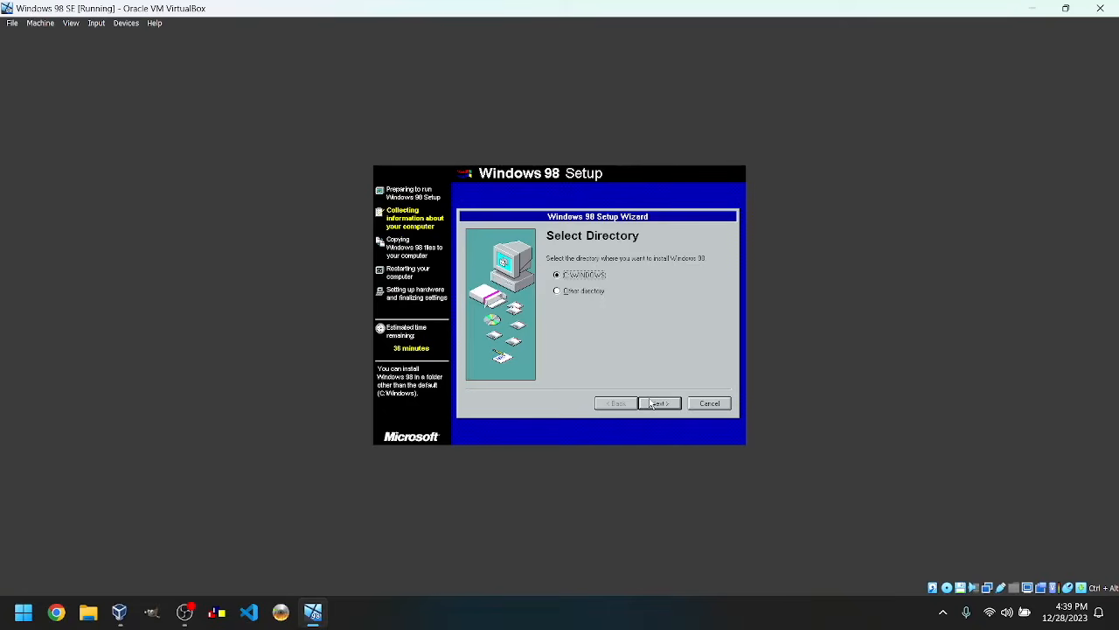
# Accept C:\WINDOWS as the install directory, with Typical setup and the most common components.
pyautogui.click(651, 404)
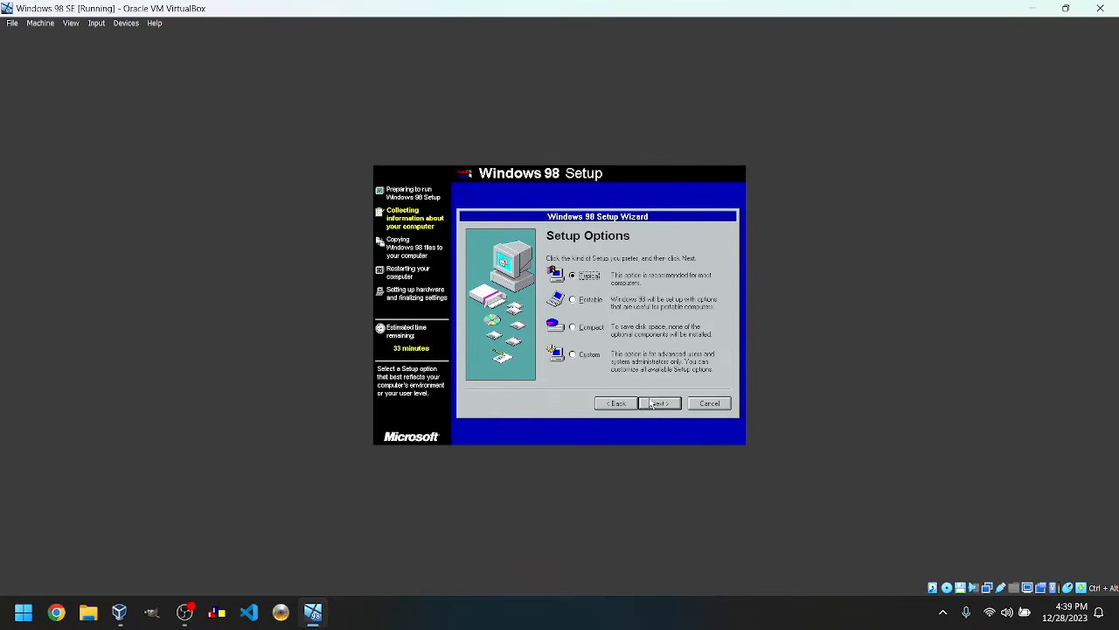
pyautogui.click(654, 403)
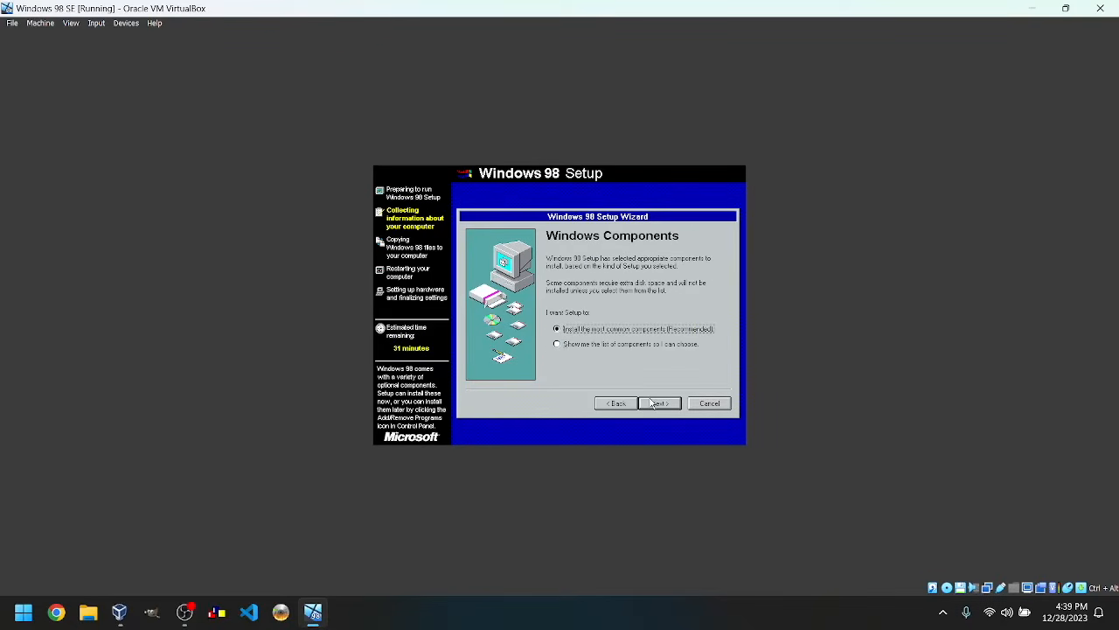
pyautogui.click(654, 403)
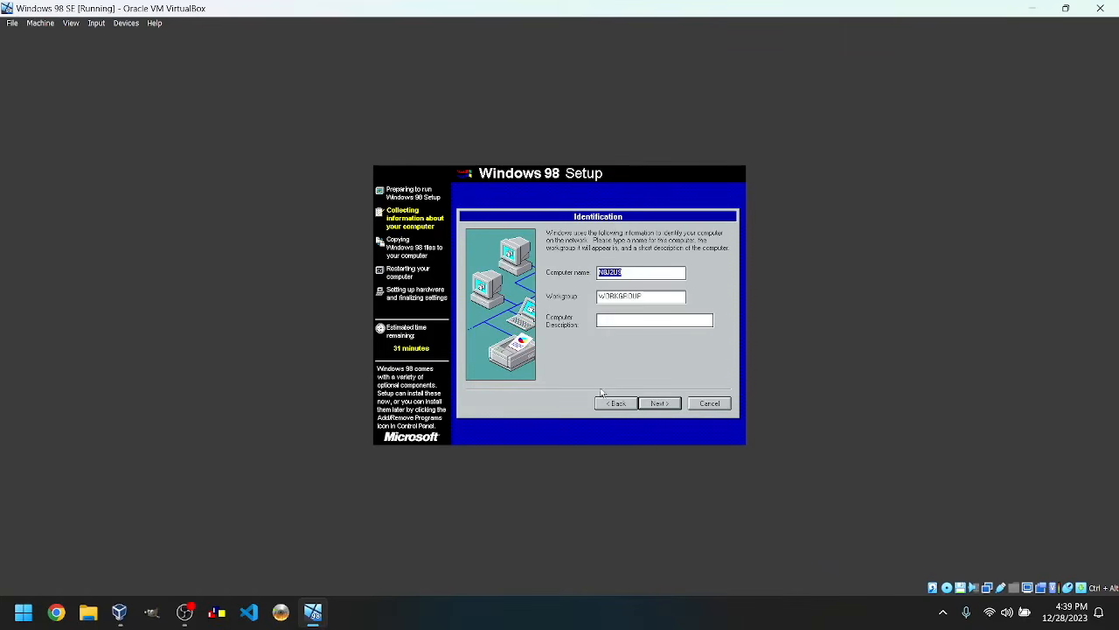
# Name the computer WIN98SE and set its country or region to Canada.
pyautogui.write('WIN98SE')
pyautogui.click(659, 403)
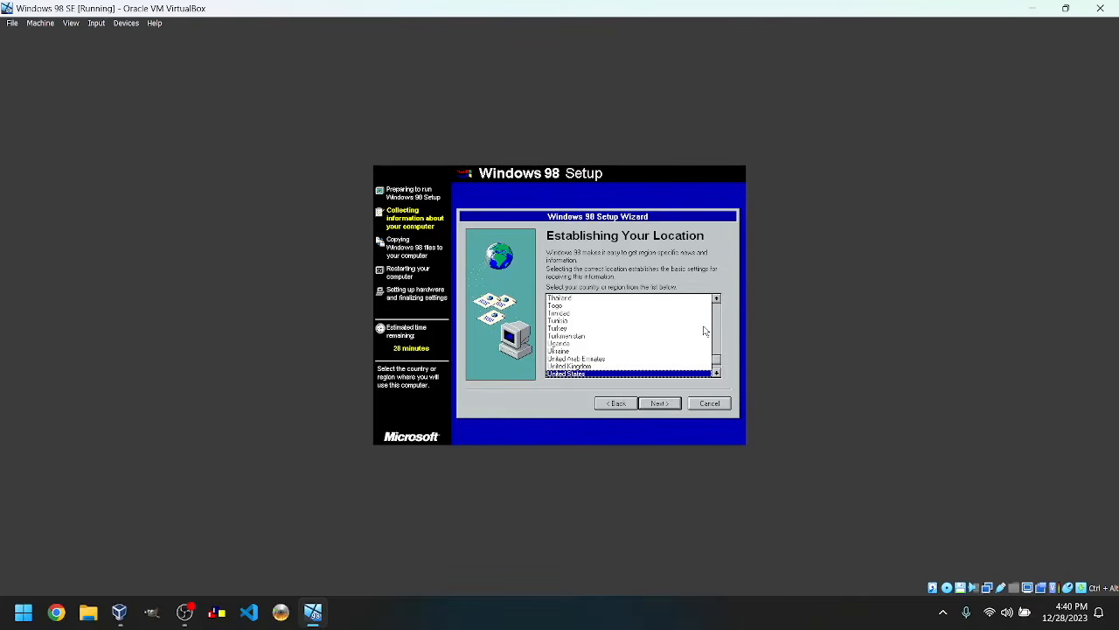
pyautogui.moveTo(718, 360); pyautogui.dragTo(722, 316)
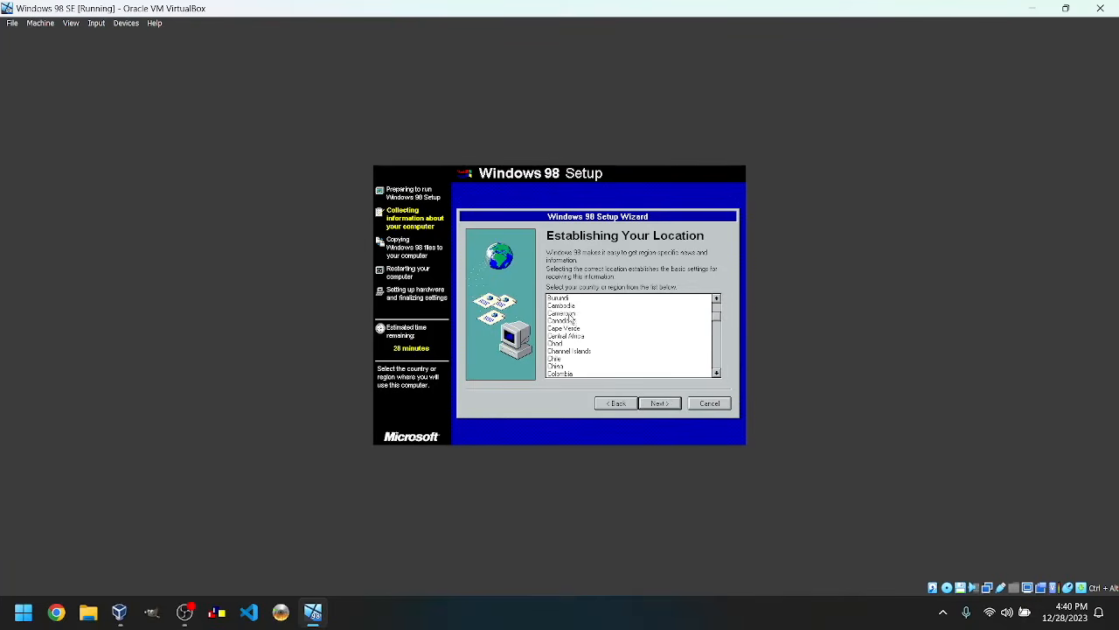
pyautogui.click(564, 321)
pyautogui.click(659, 403)
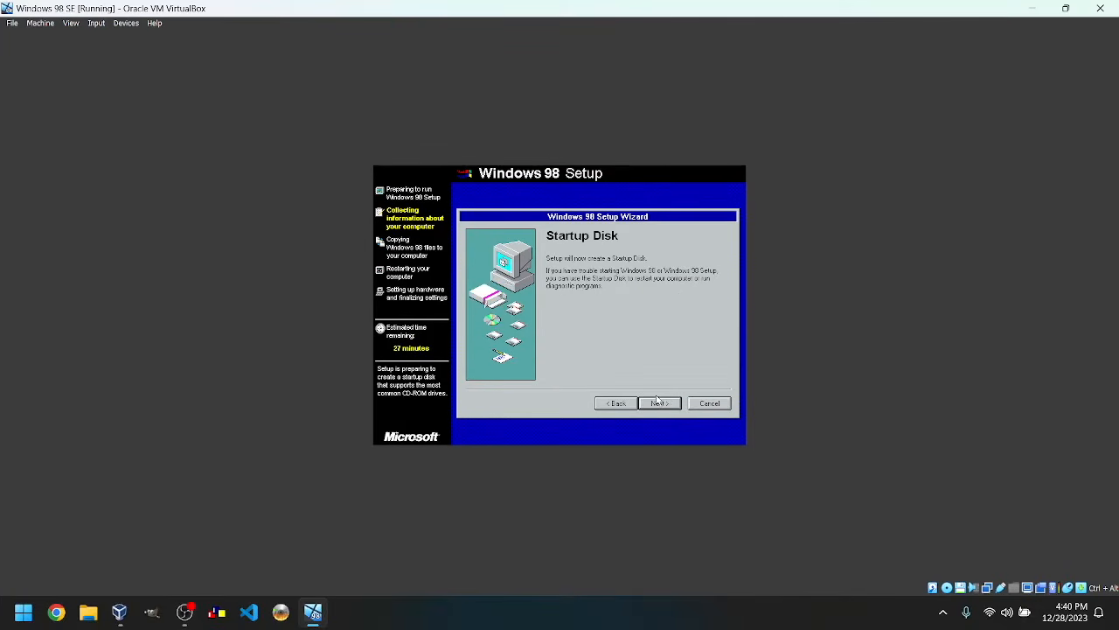
# Skip creating the Windows 98 startup disk and start copying the Windows 98 files.
pyautogui.click(659, 402)
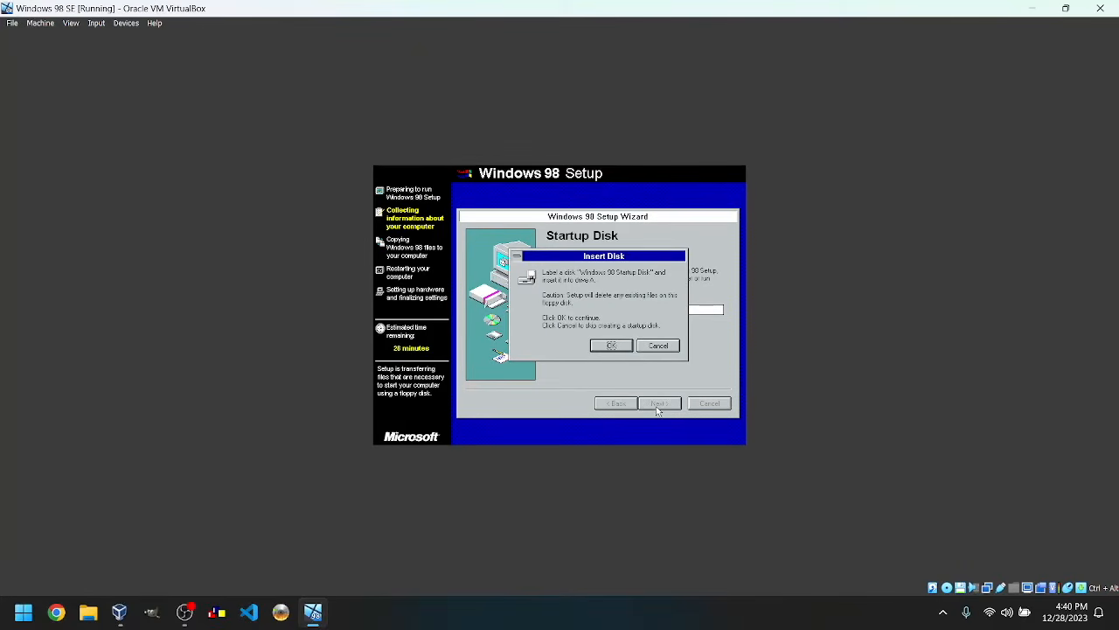
pyautogui.click(663, 349)
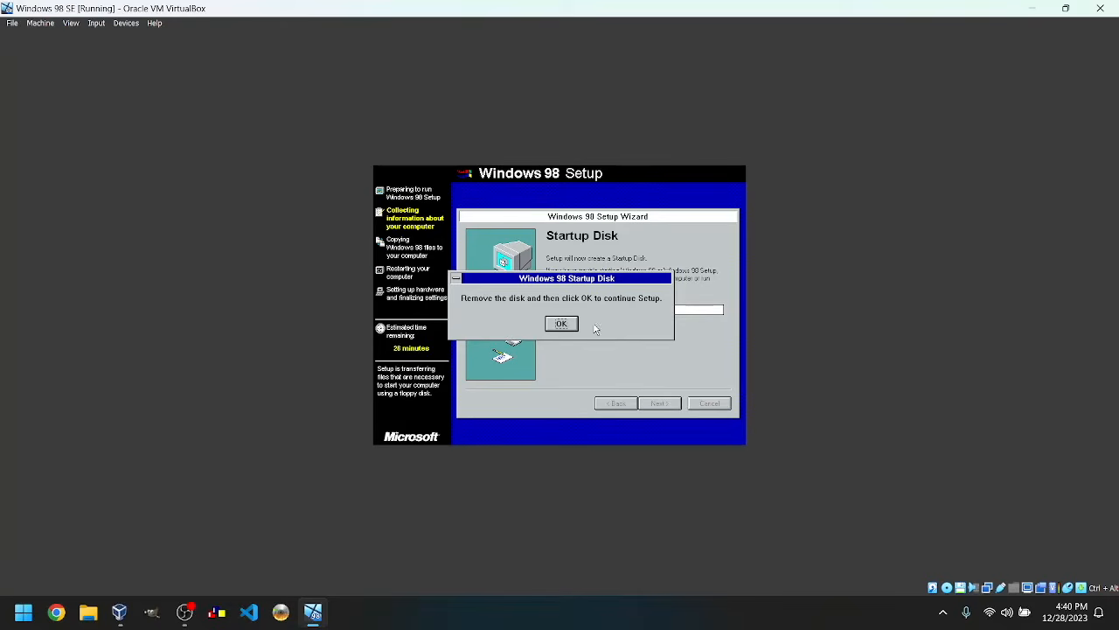
pyautogui.click(561, 324)
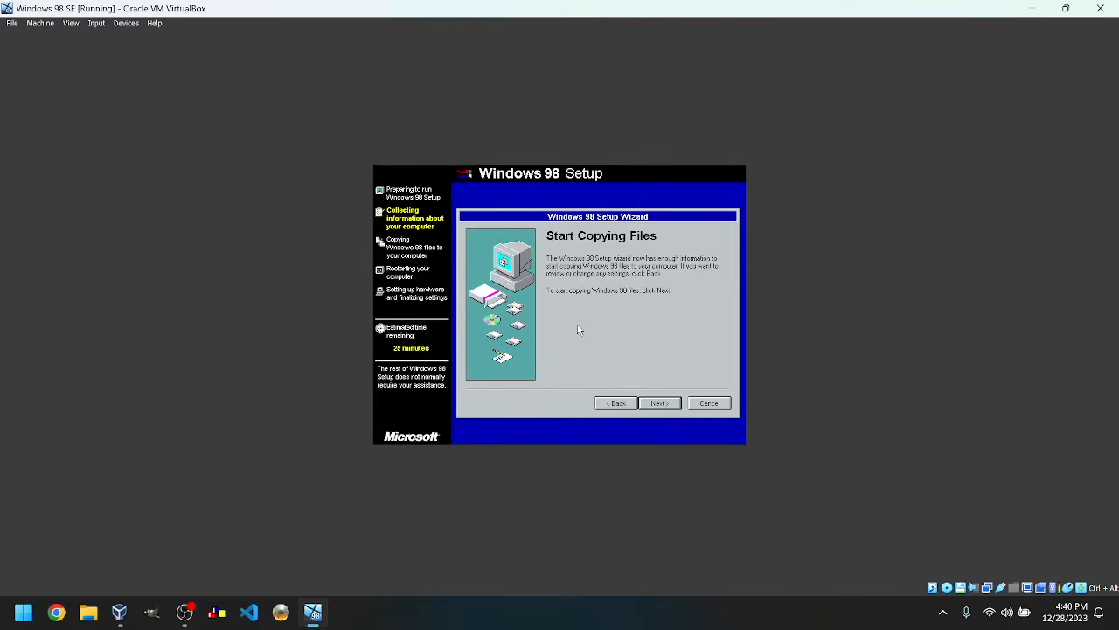
pyautogui.click(660, 403)
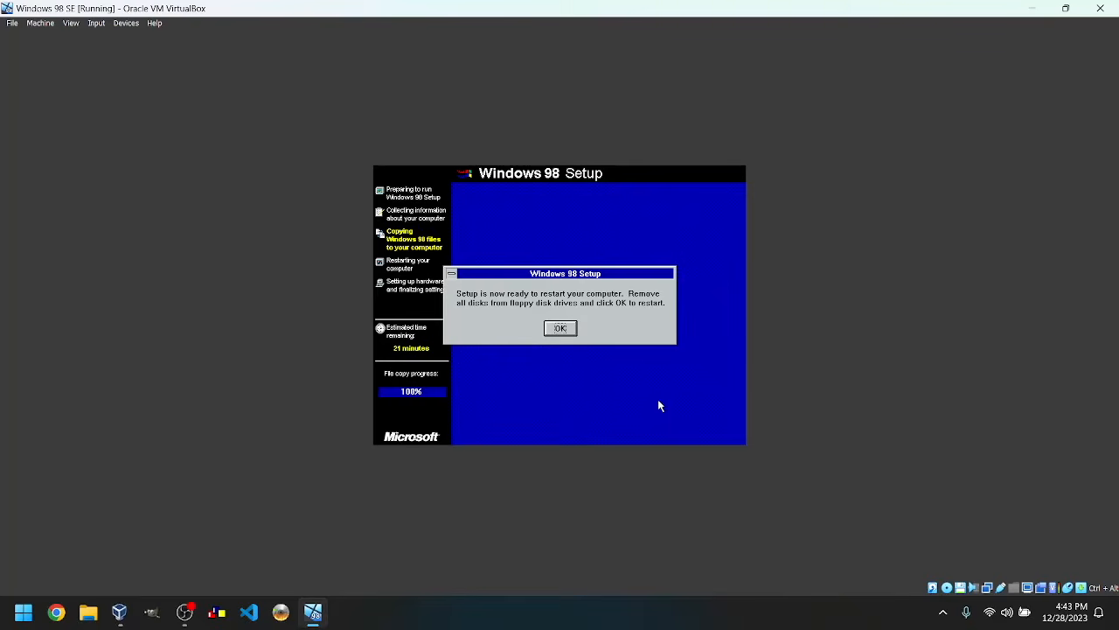
# Remove the Windows 98 boot disk from the virtual floppy drive and restart the machine from its hard disk.
pyautogui.hotkey('ctrl', 'alt')
pyautogui.click(126, 22)
pyautogui.moveTo(124, 53)
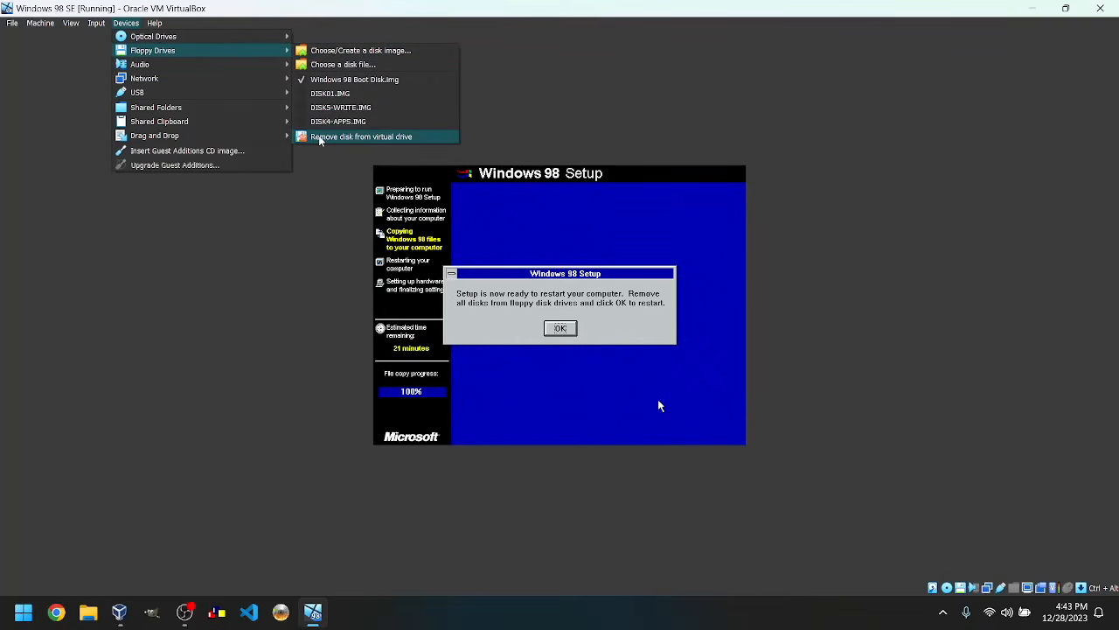
pyautogui.click(320, 138)
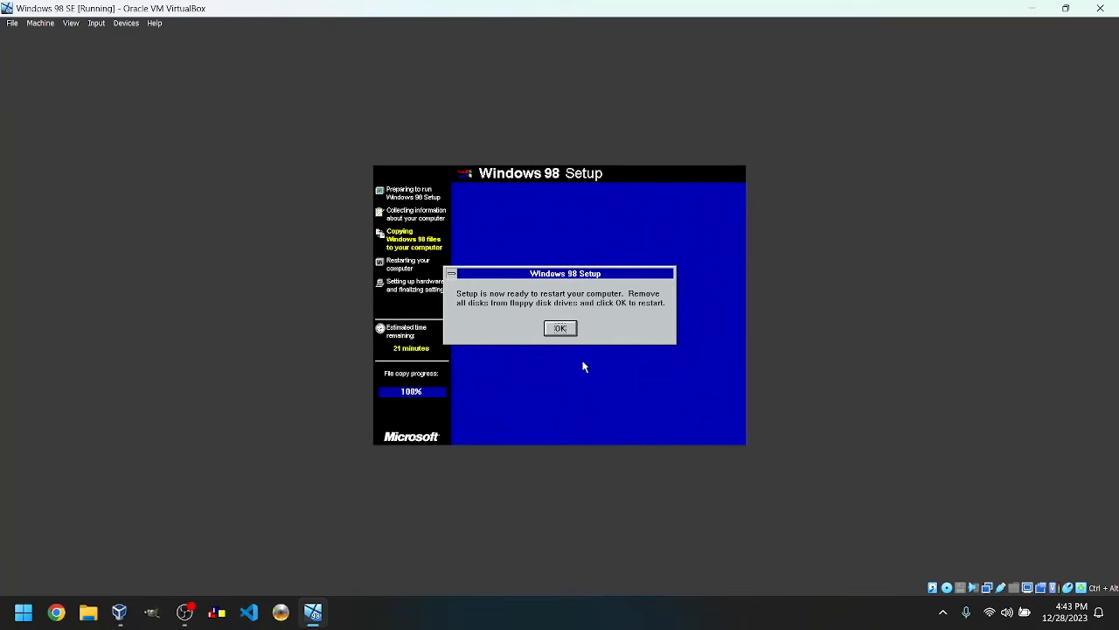
pyautogui.click(564, 332)
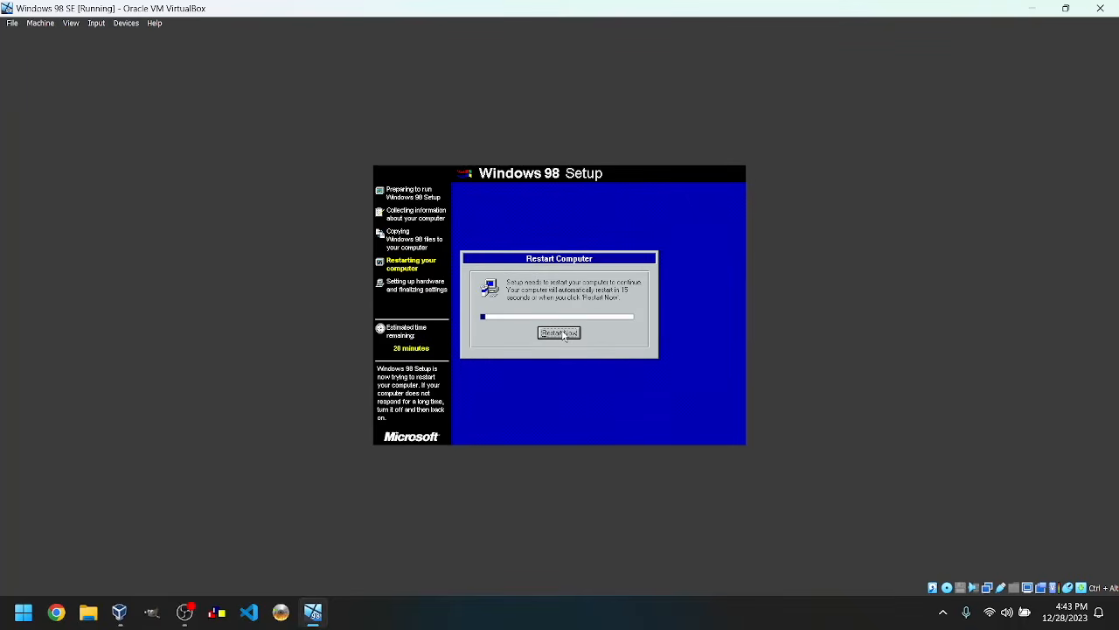
pyautogui.click(561, 333)
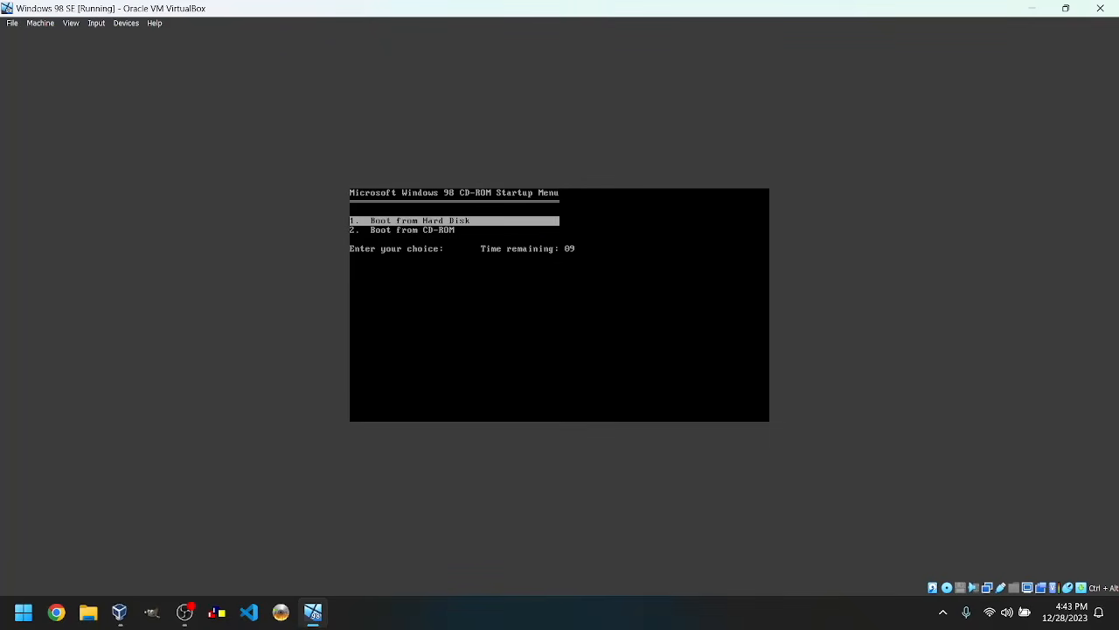
pyautogui.press('Return')
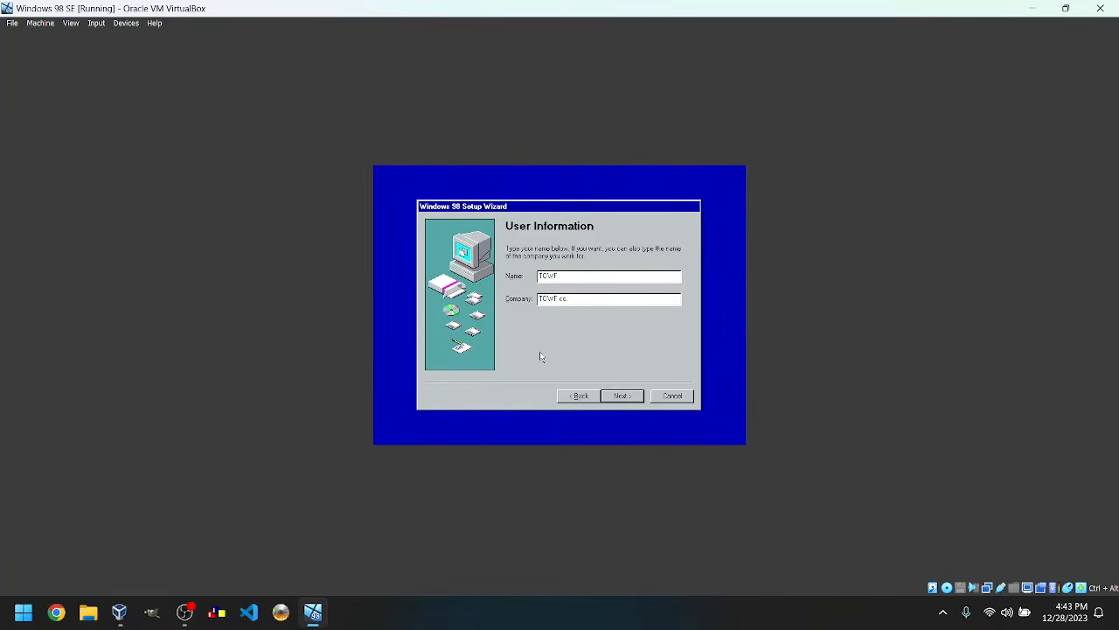
# Complete the Setup Wizard with the user and company names, acceptance of the License Agreement, and the Windows product key.
pyautogui.click(620, 397)
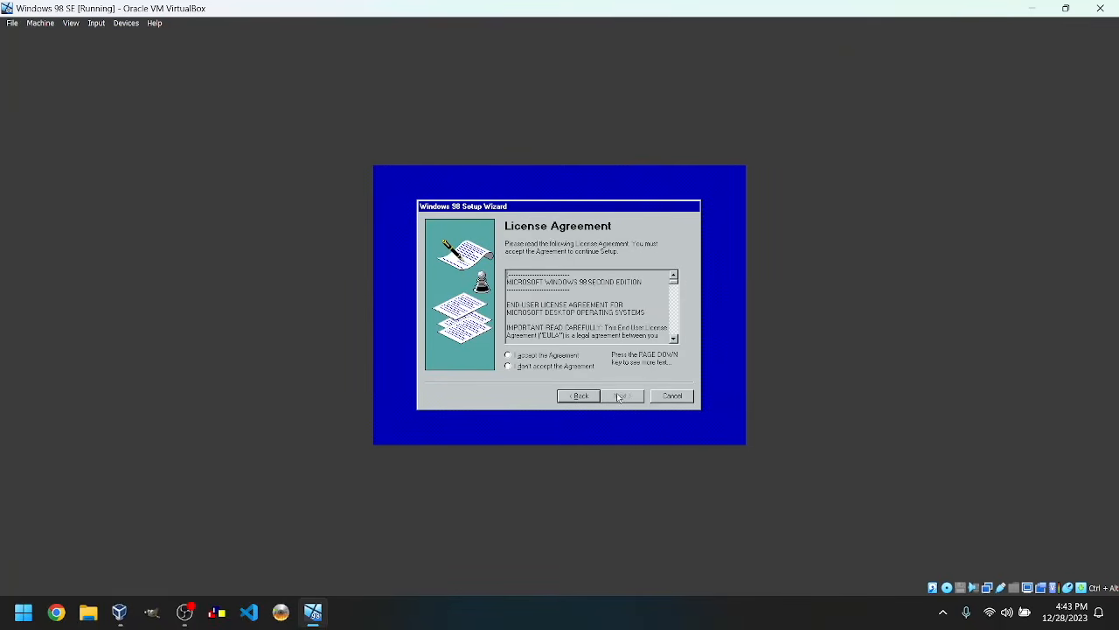
pyautogui.click(545, 358)
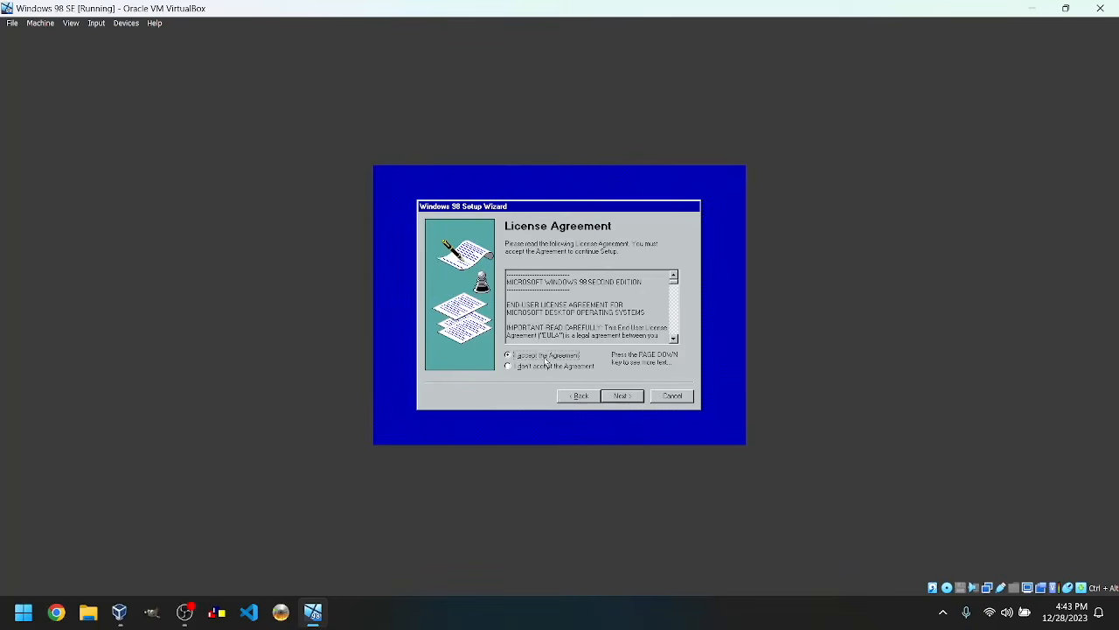
pyautogui.click(620, 395)
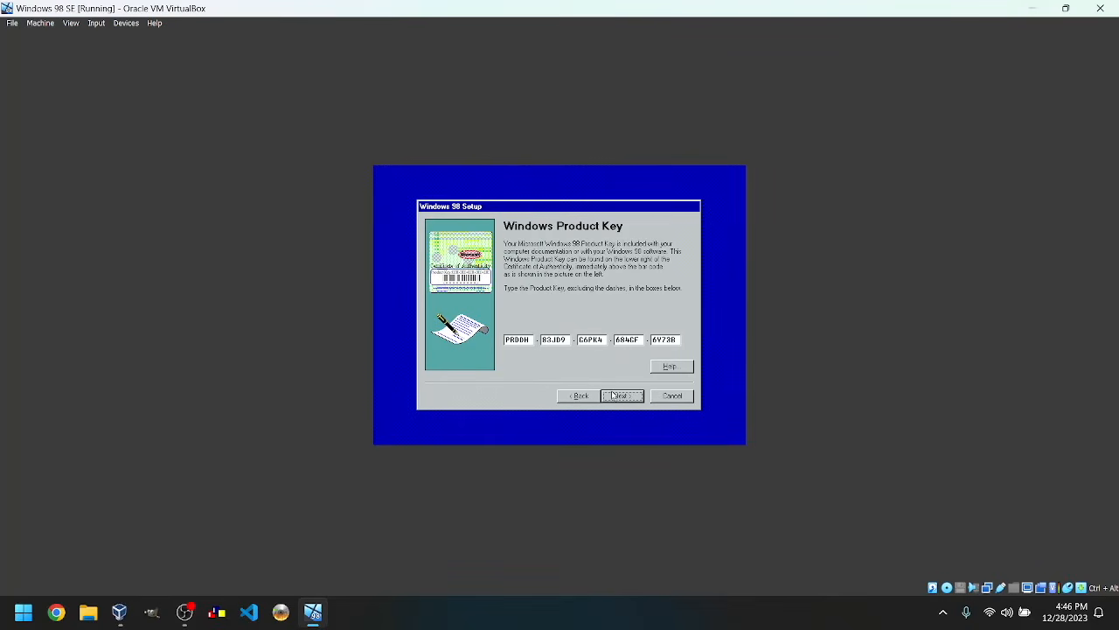
pyautogui.click(615, 396)
pyautogui.click(615, 397)
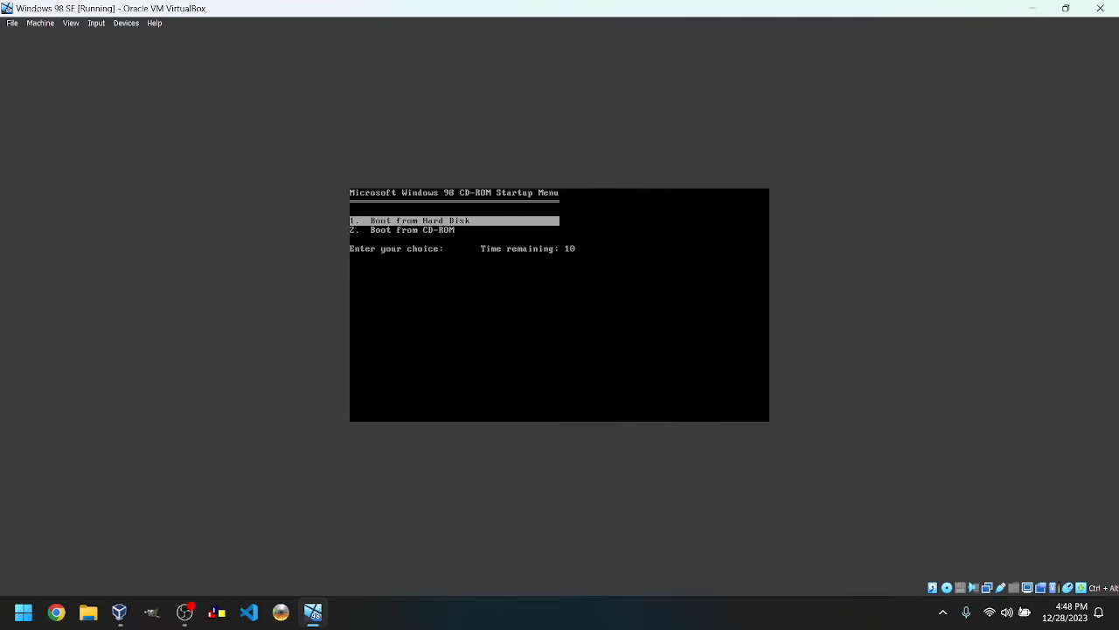
# Boot from the hard disk and accept the date, time and time zone settings.
pyautogui.press('Return')
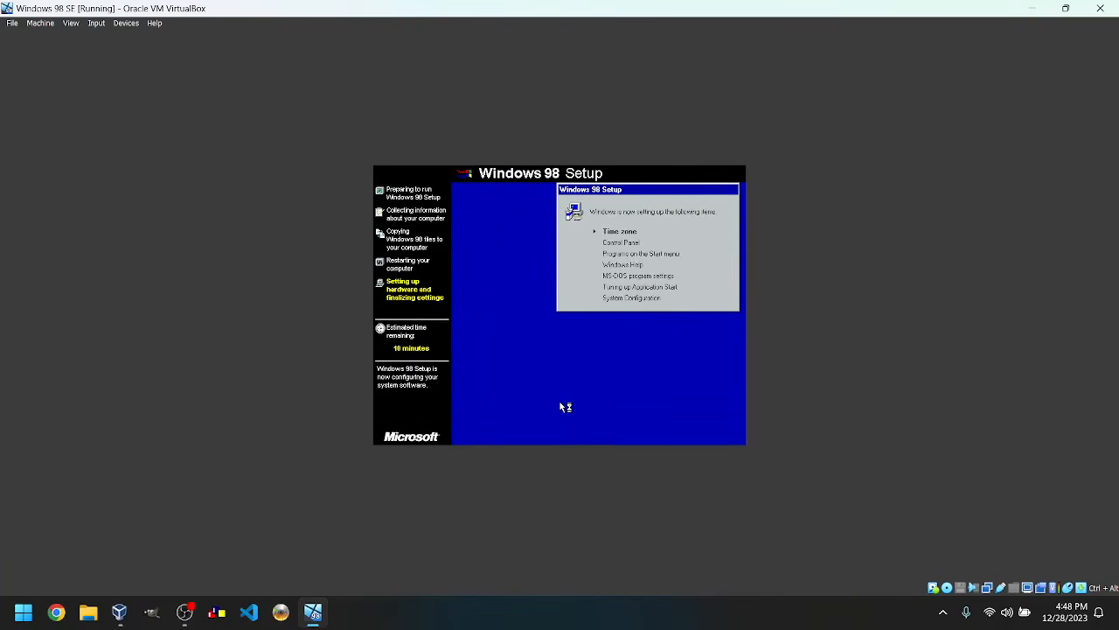
pyautogui.press('Tab')
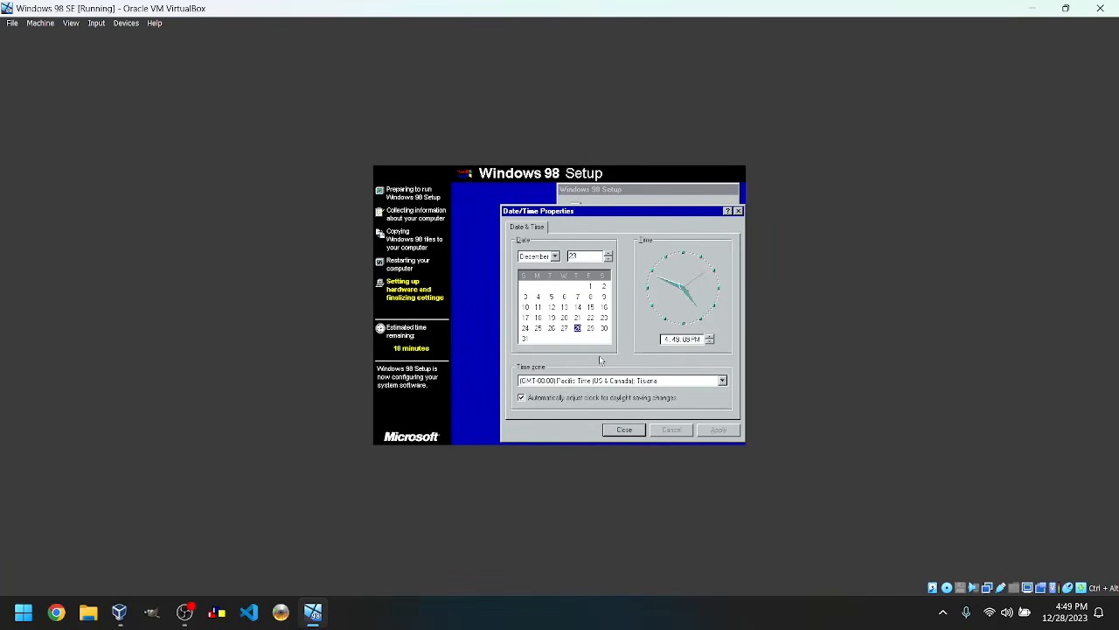
pyautogui.write('0')
pyautogui.click(628, 430)
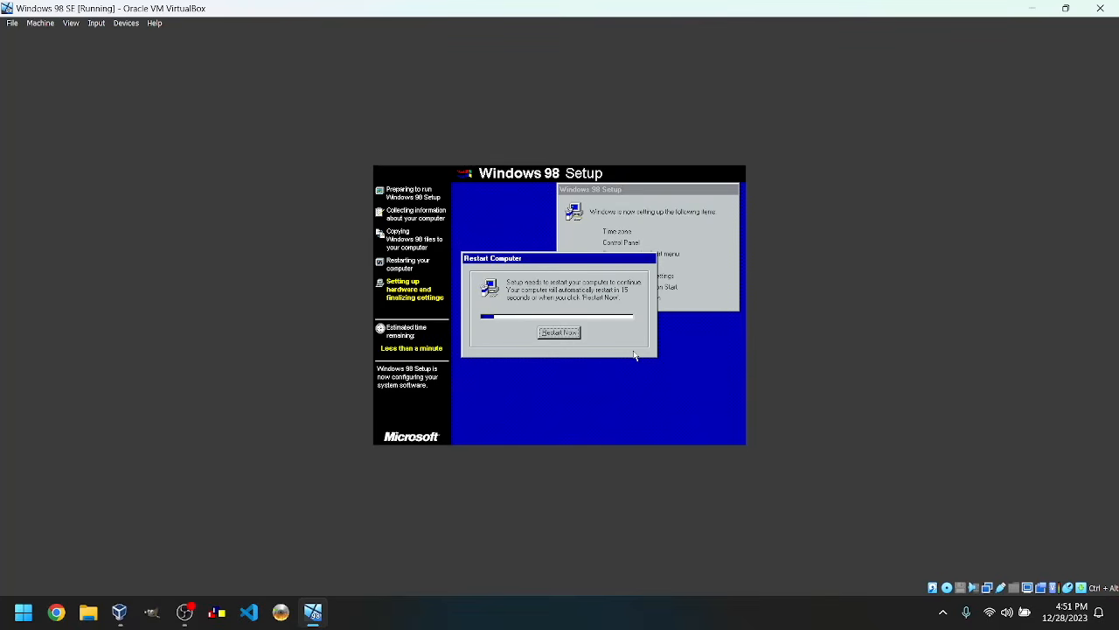
# Restart the computer from its hard disk and log on to Microsoft Networking with a blank password.
pyautogui.click(556, 334)
pyautogui.press('Return')
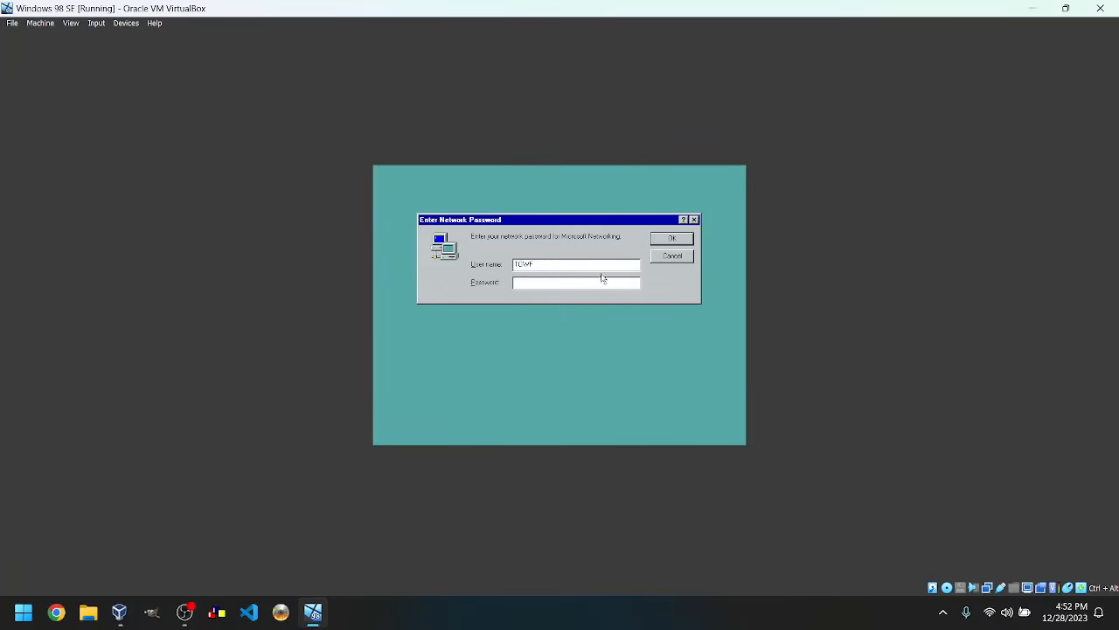
pyautogui.click(669, 238)
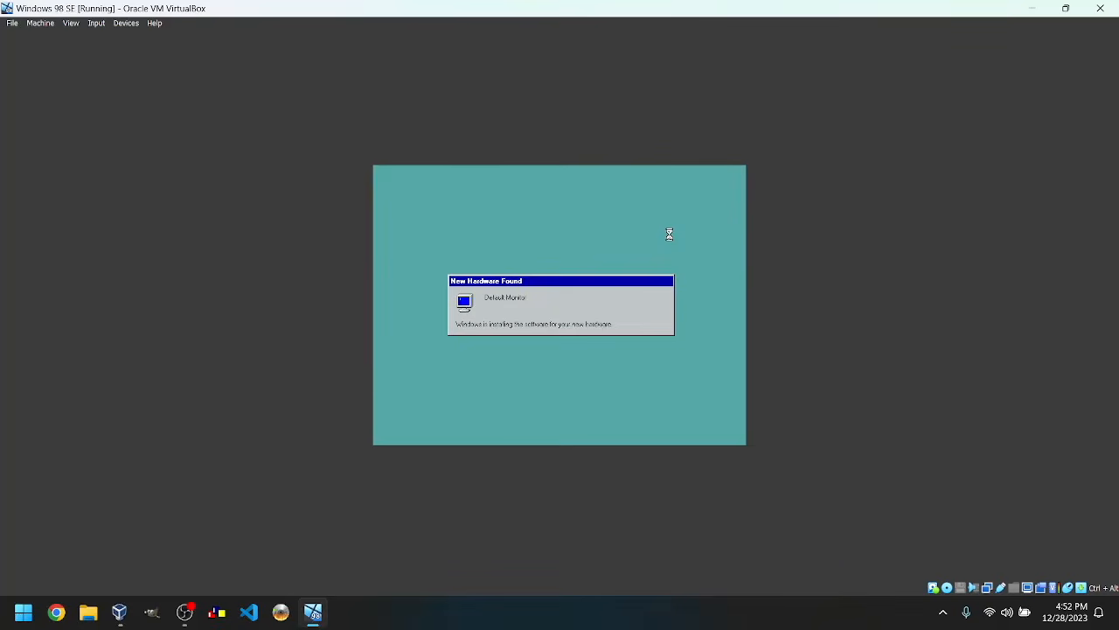